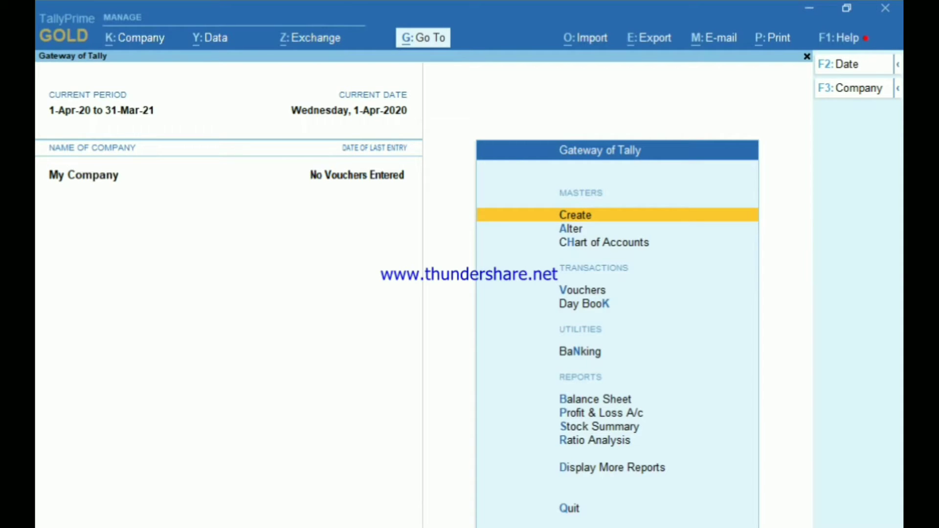
# Step: Open My Company's security settings via Alt+K and set Control User Access to Yes
pyautogui.press('alt')
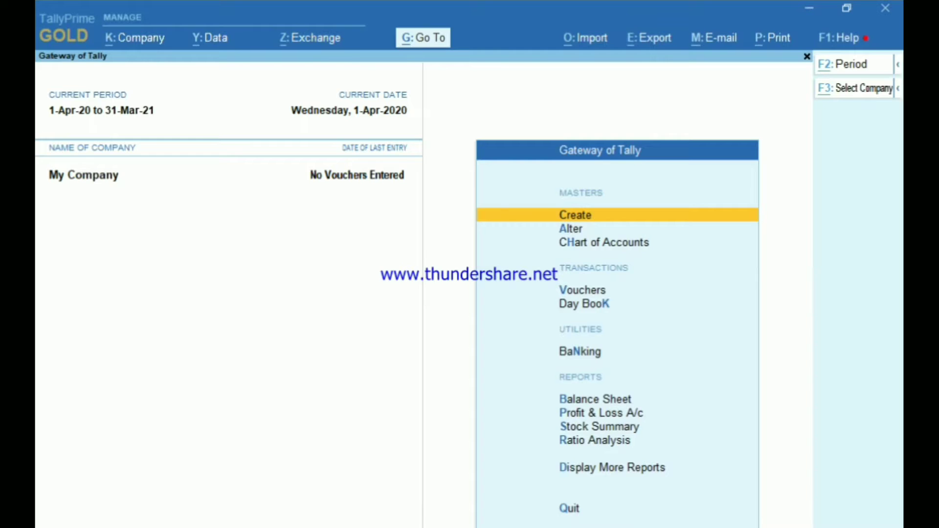
pyautogui.hotkey('alt', 'k')
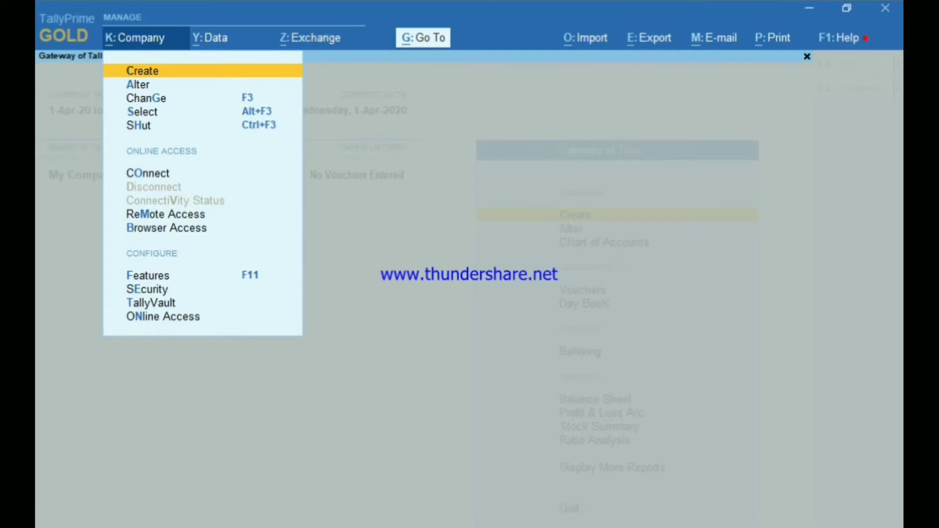
pyautogui.press('Down')
pyautogui.press('Down')
pyautogui.press('Down')
pyautogui.press('Down')
pyautogui.press('Down')
pyautogui.press('Down')
pyautogui.press('Down')
pyautogui.press('Down')
pyautogui.press('Down')
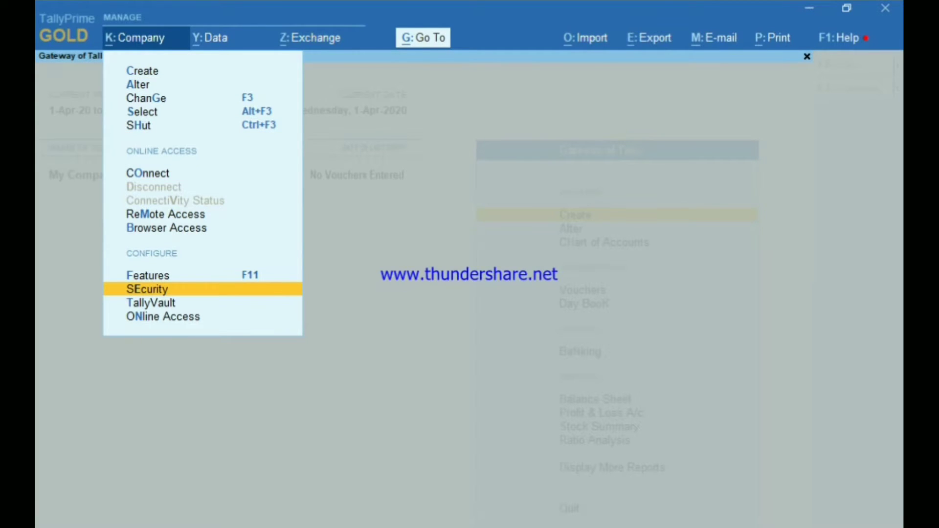
pyautogui.press('Return')
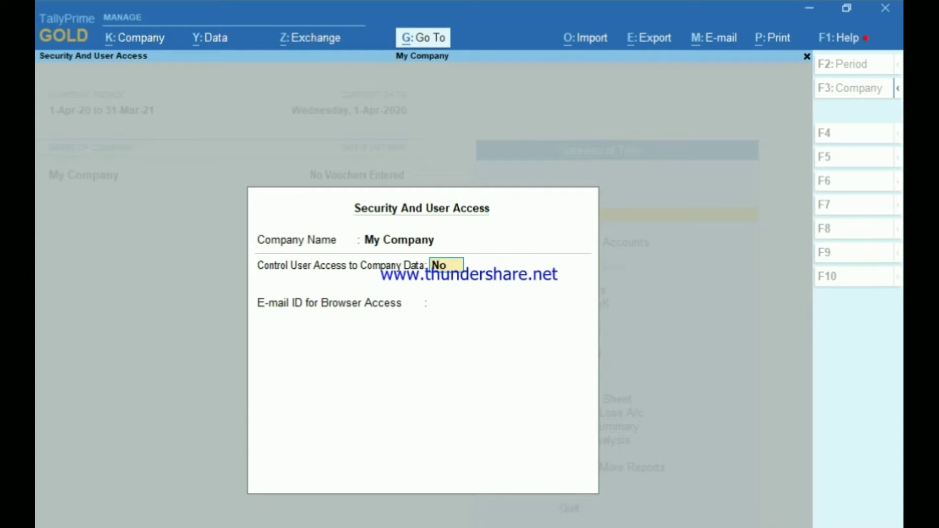
pyautogui.write('y')
pyautogui.press('Return')
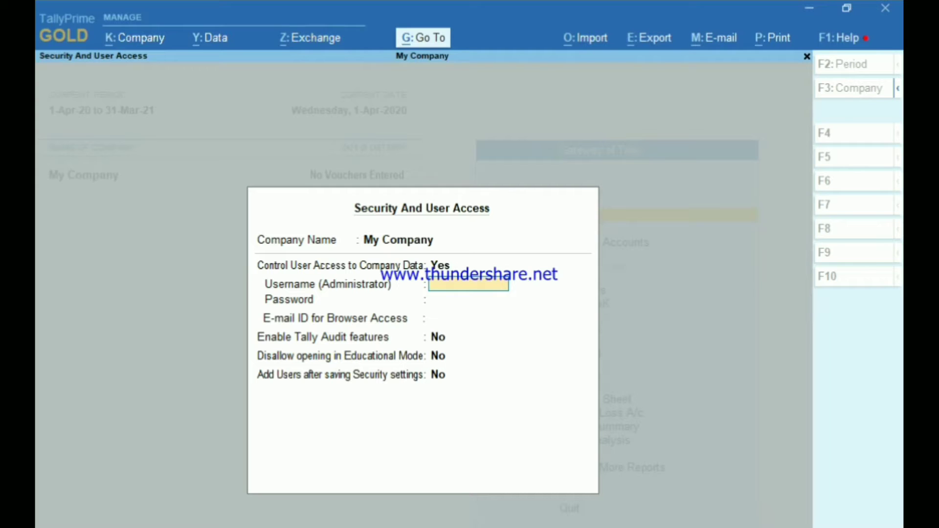
# Step: Enter the administrator username, password and e-mail, set Add Users to Yes, and save
pyautogui.write('fy')
pyautogui.press('Return')
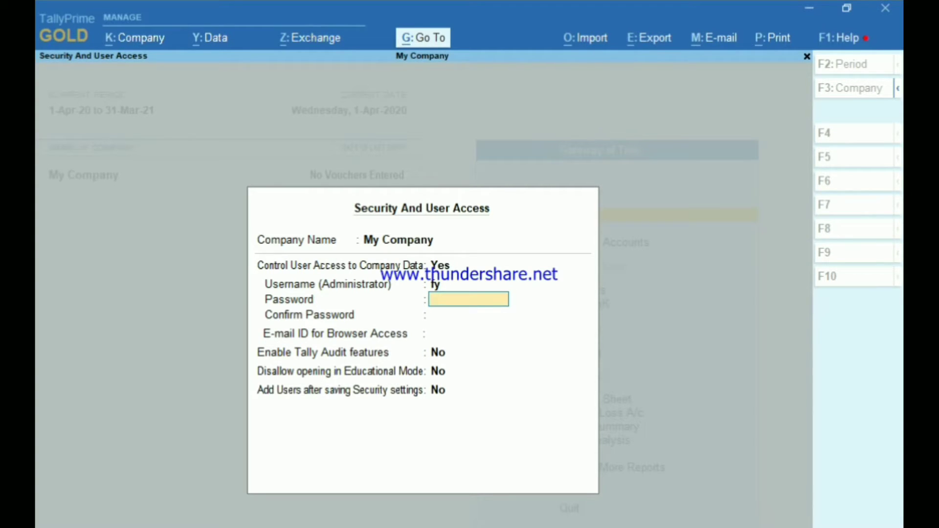
pyautogui.write('fy')
pyautogui.press('Return')
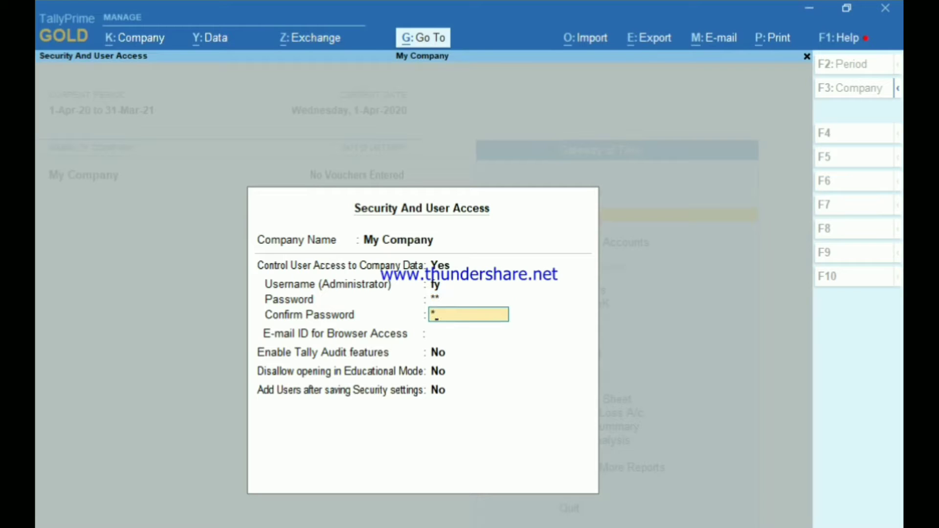
pyautogui.press('Return')
pyautogui.press('Return')
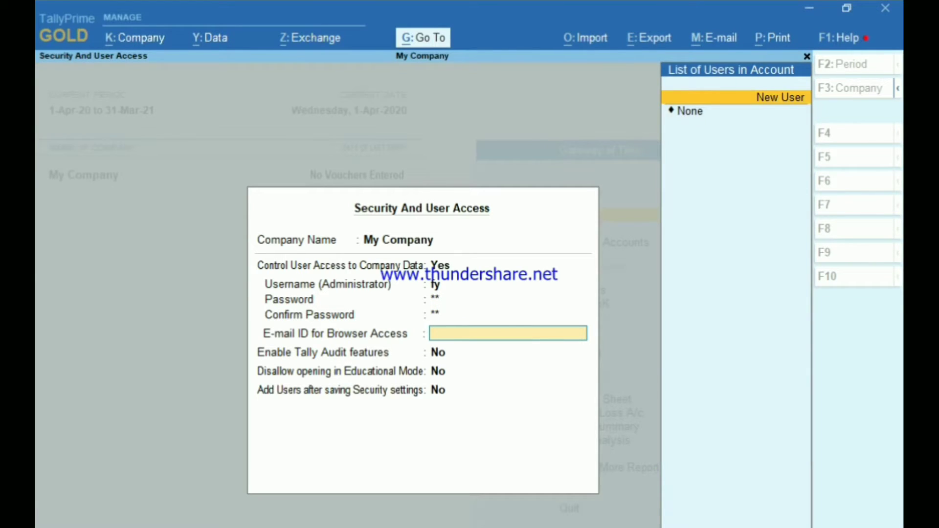
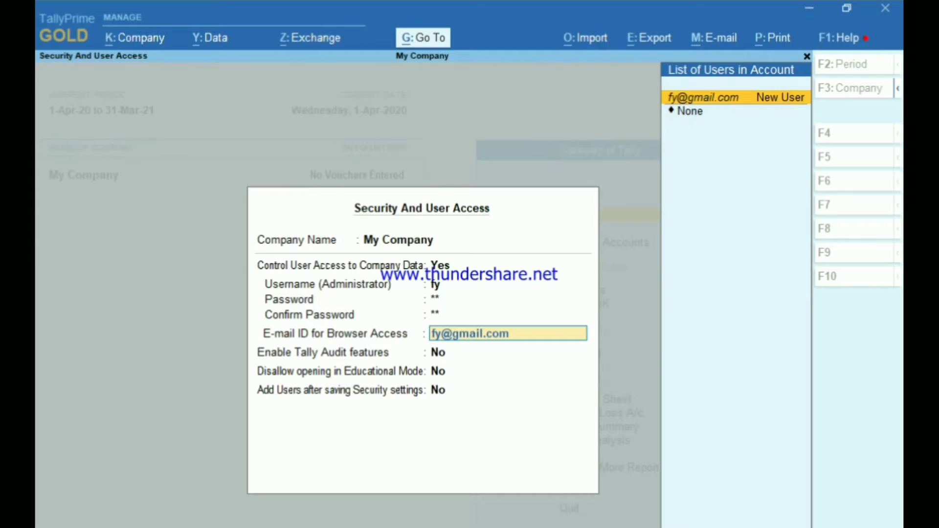
pyautogui.press('Return')
pyautogui.press('Return')
pyautogui.press('Return')
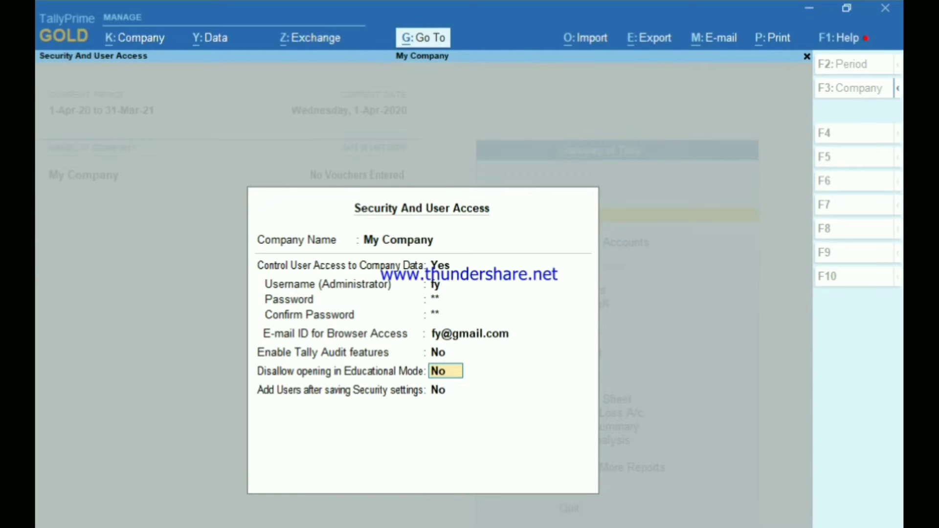
pyautogui.press('Return')
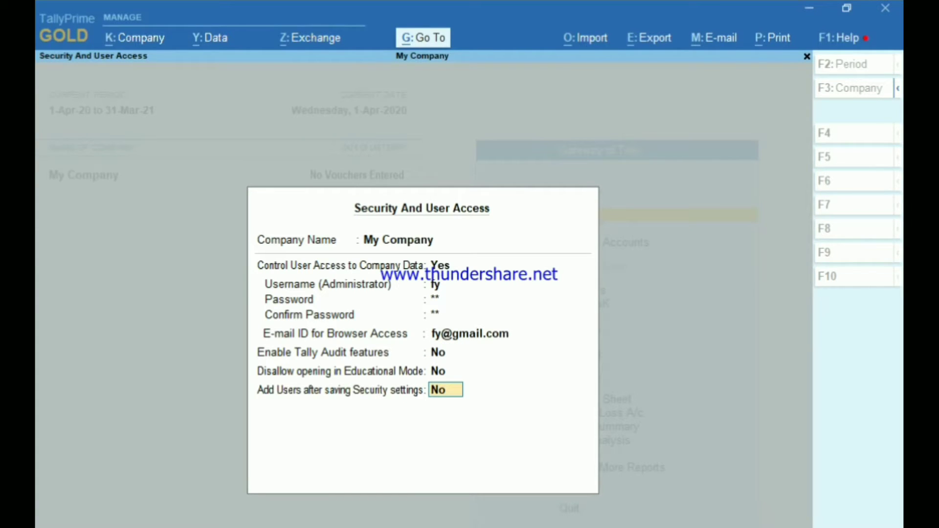
pyautogui.write('y')
pyautogui.press('Return')
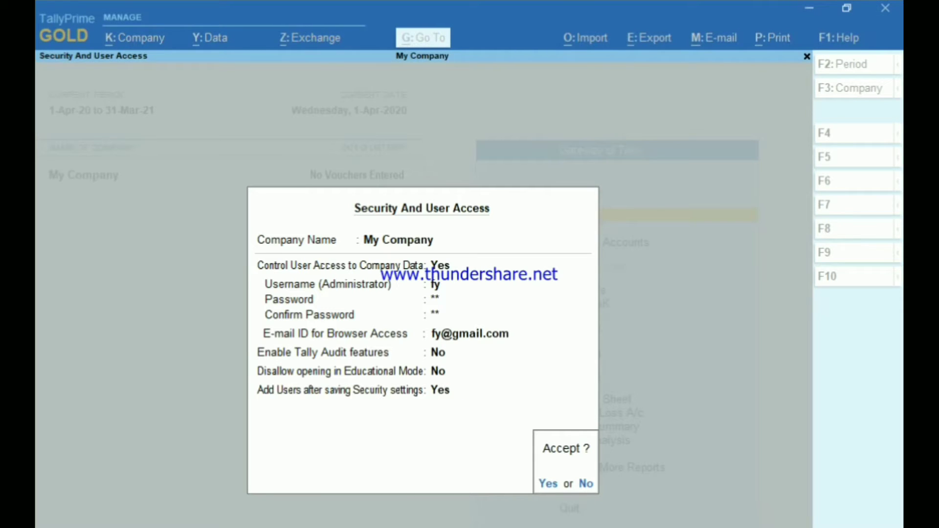
pyautogui.press('Return')
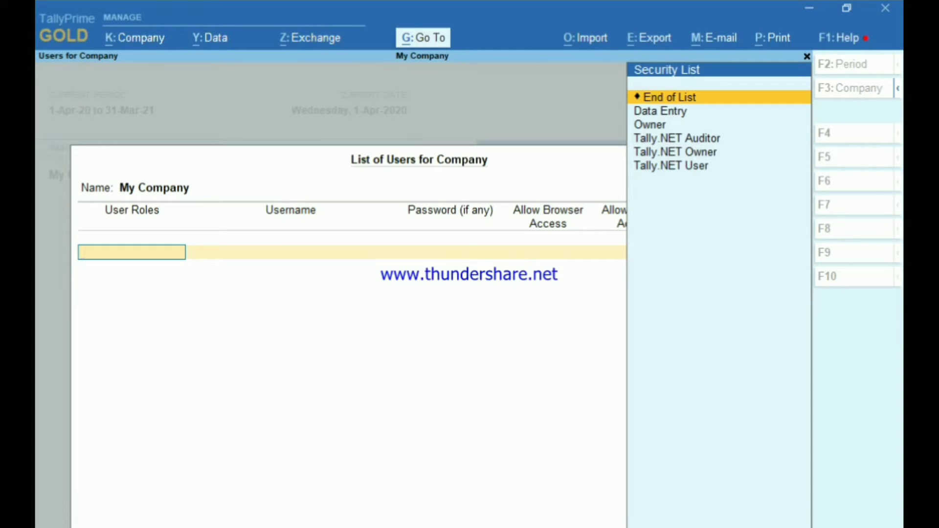
# Step: Add a user with the Data Entry role, an e-mail username and a password
pyautogui.press('Down')
pyautogui.press('Return')
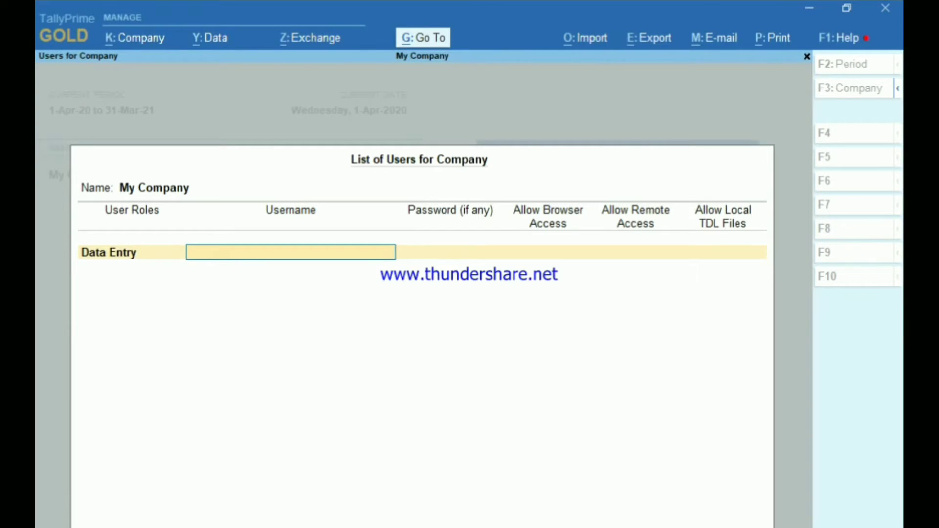
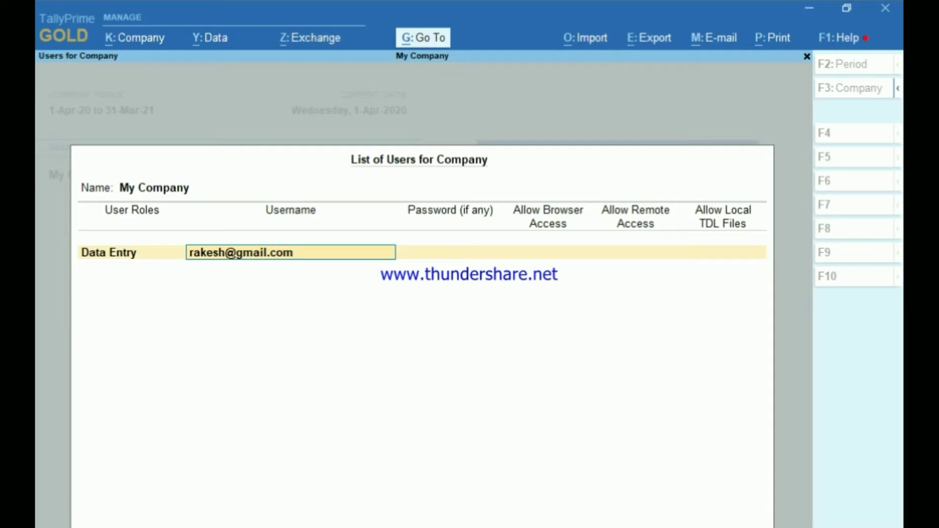
pyautogui.press('Return')
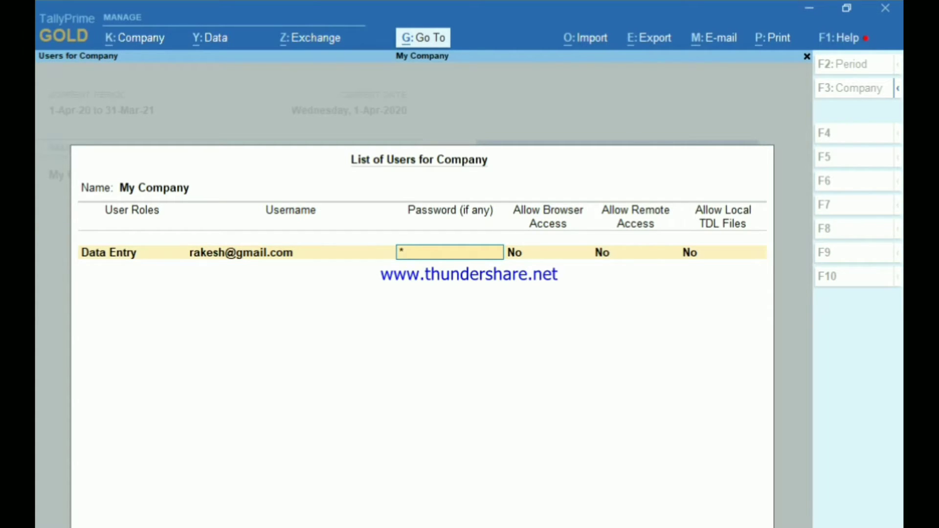
pyautogui.press('Return')
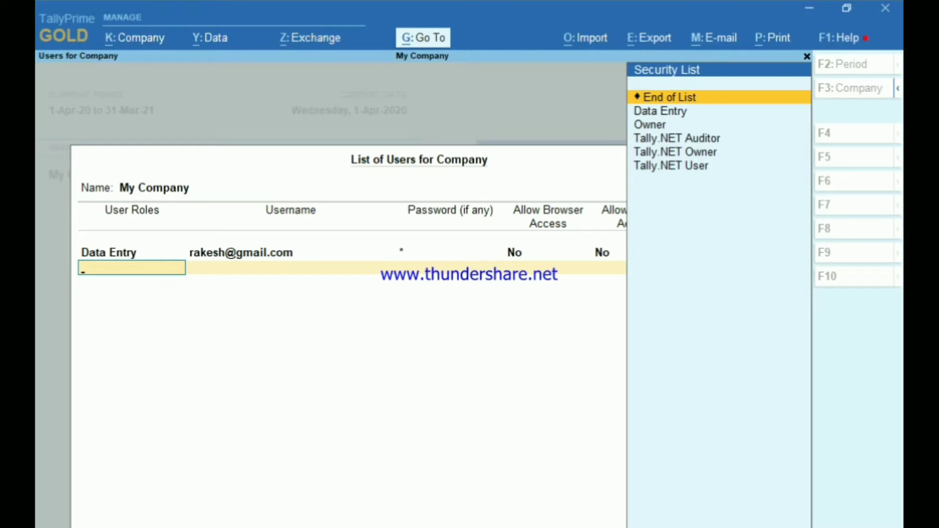
# Step: Add an Owner user with the administrator's e-mail as username, then save the user list
pyautogui.press('Down')
pyautogui.press('Down')
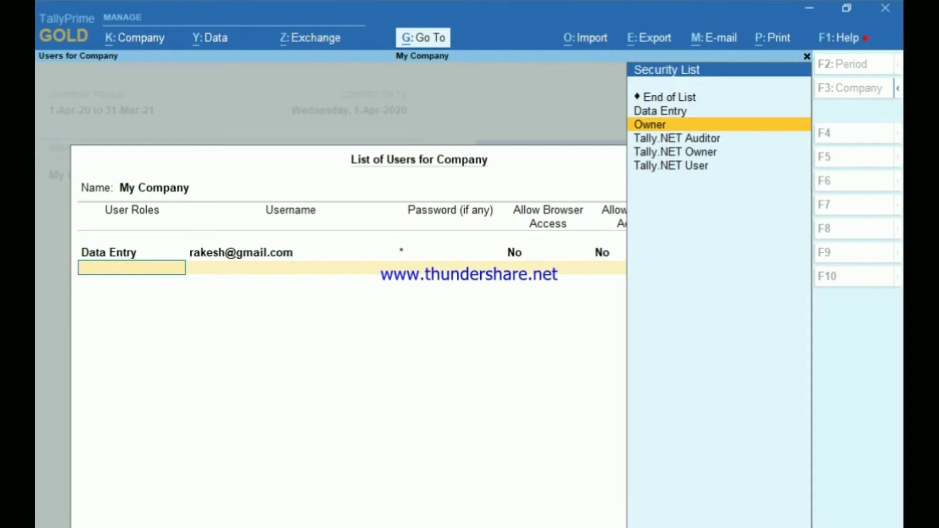
pyautogui.press('Return')
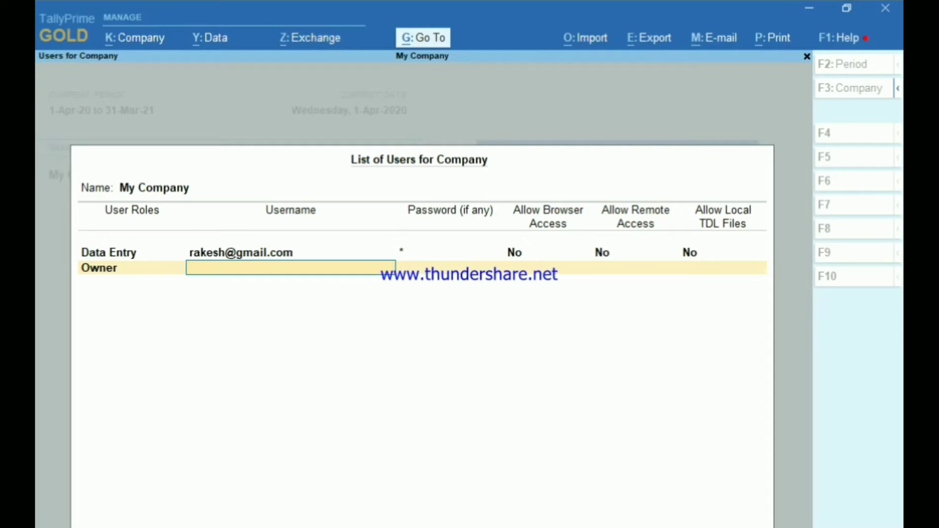
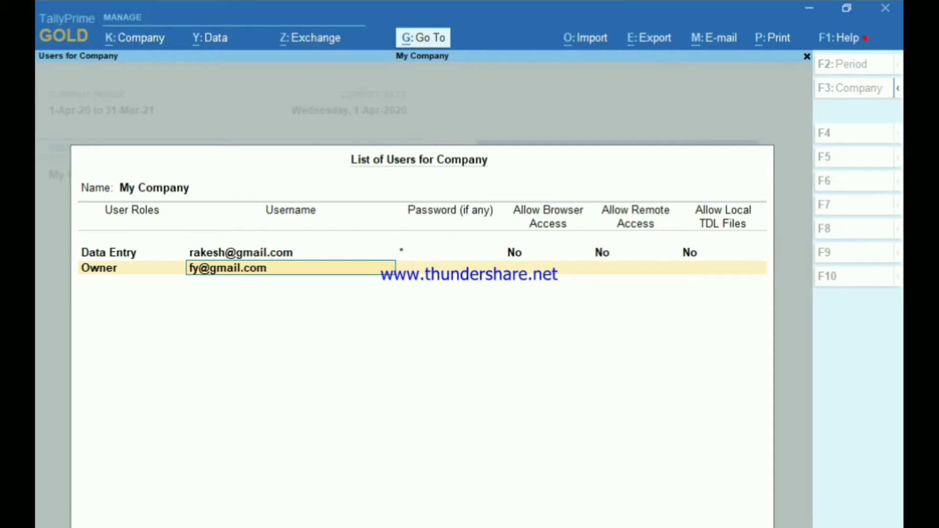
pyautogui.press('Return')
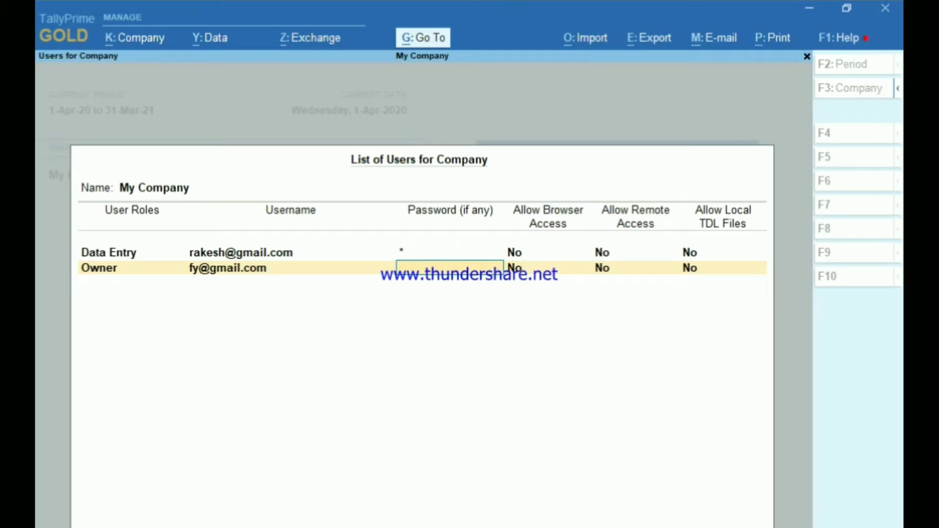
pyautogui.press('Return')
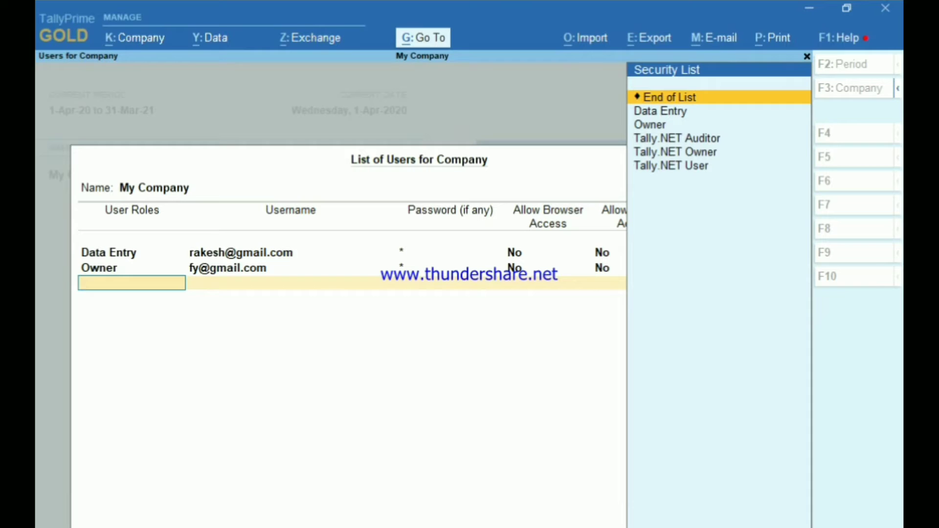
pyautogui.press('Return')
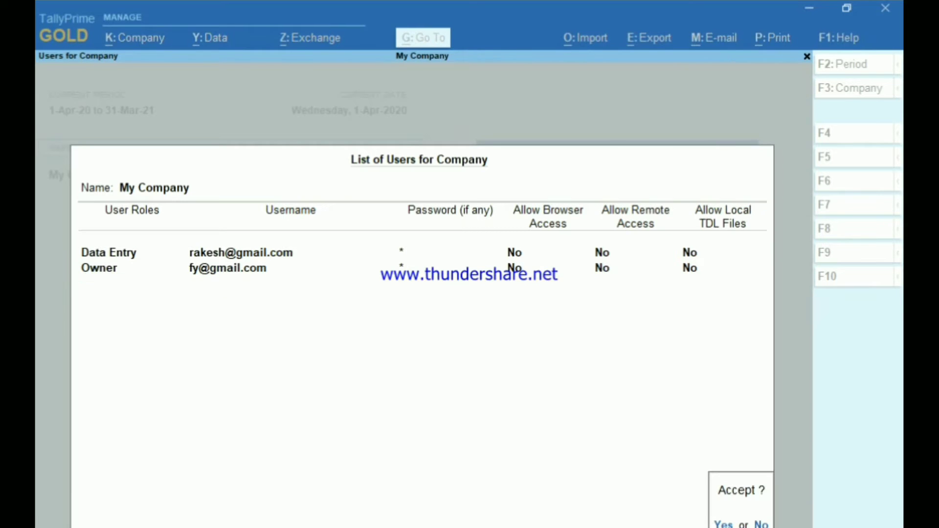
pyautogui.press('y')
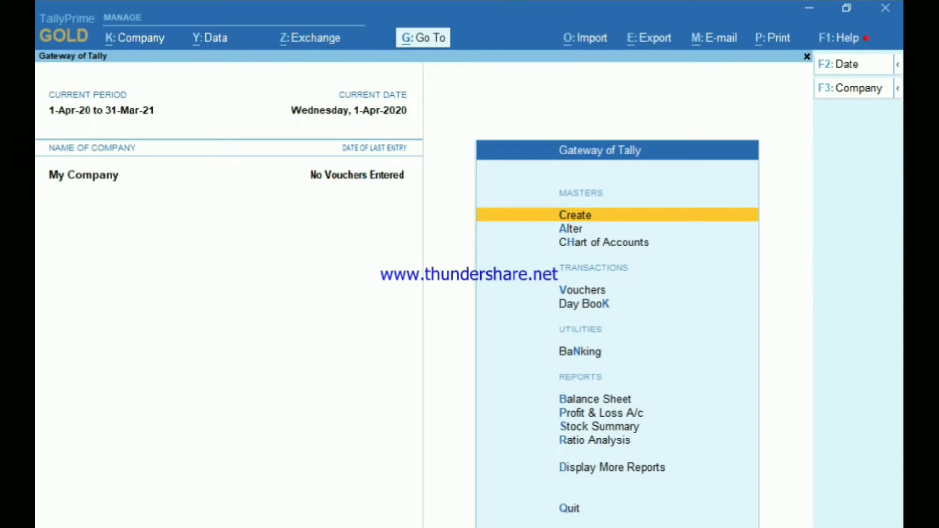
# Step: Open User Roles under Alt+K and select the Data Entry security level for editing
pyautogui.press('alt')
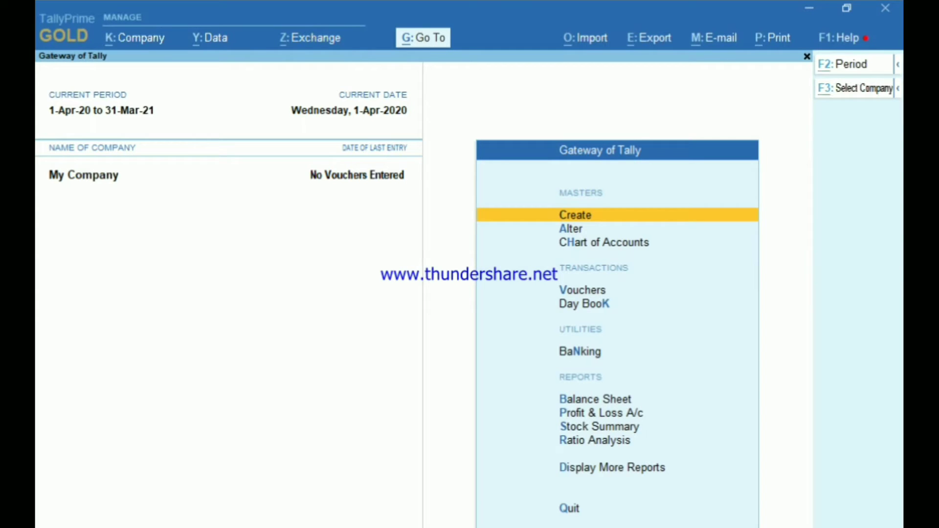
pyautogui.hotkey('alt', 'k')
pyautogui.press('Down')
pyautogui.press('Down')
pyautogui.press('Down')
pyautogui.press('Down')
pyautogui.press('Down')
pyautogui.press('Down')
pyautogui.press('Down')
pyautogui.press('Down')
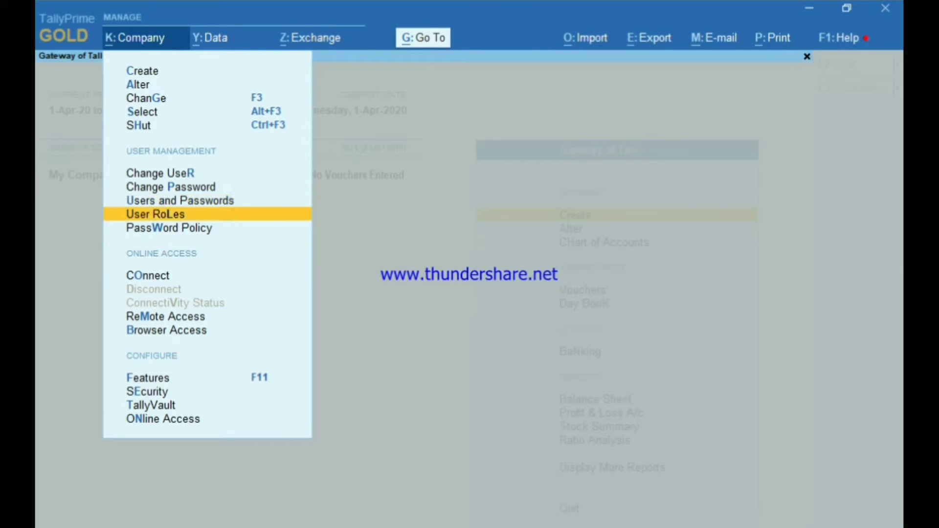
pyautogui.press('Return')
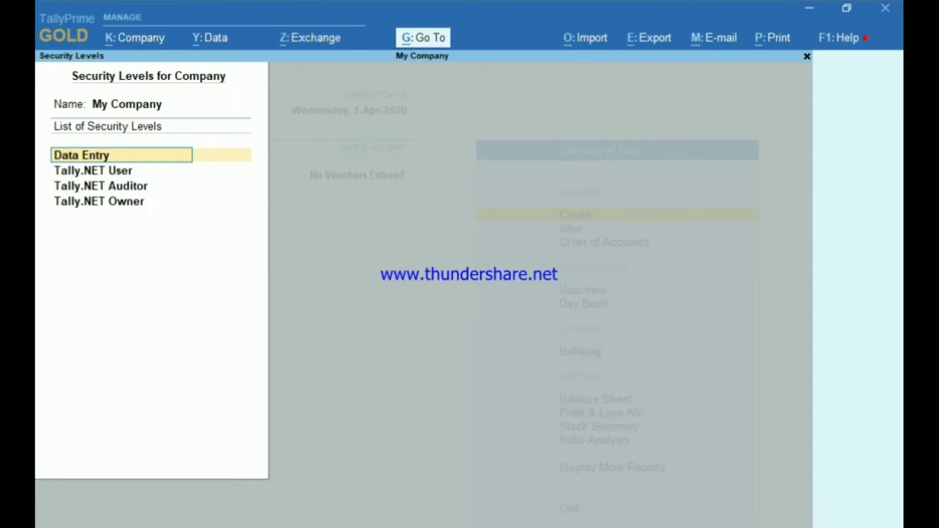
pyautogui.press('Return')
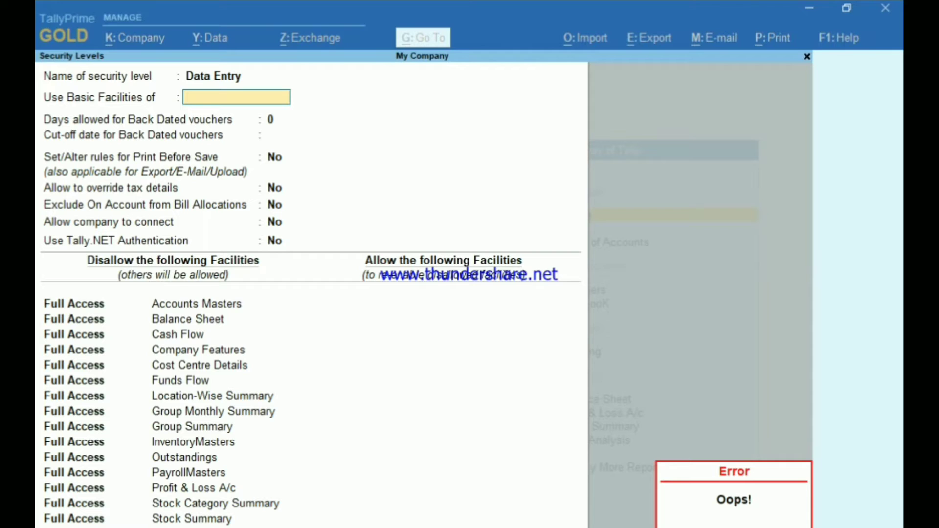
# Step: Keep Data Entry basic facilities, zero back-dated days, and No for print, tax override, connect, Tally.NET
pyautogui.write('r')
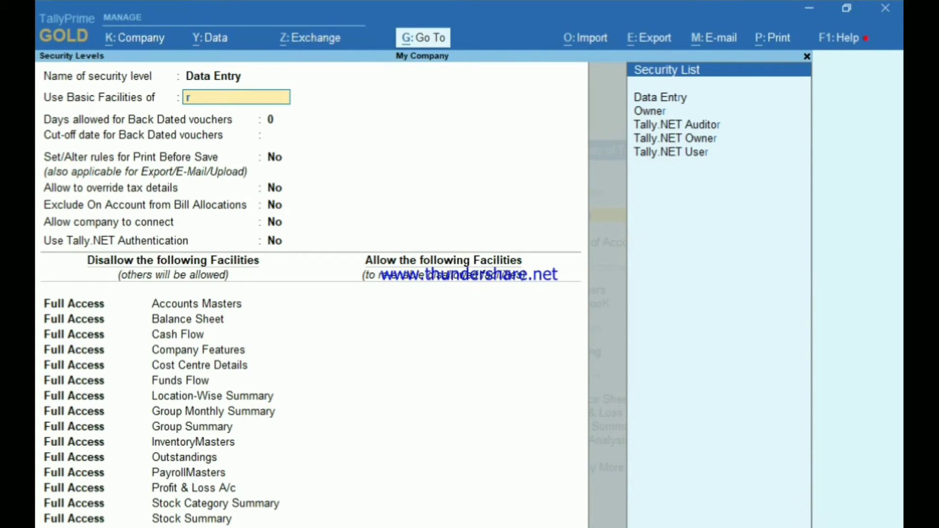
pyautogui.press('BackSpace')
pyautogui.press('Return')
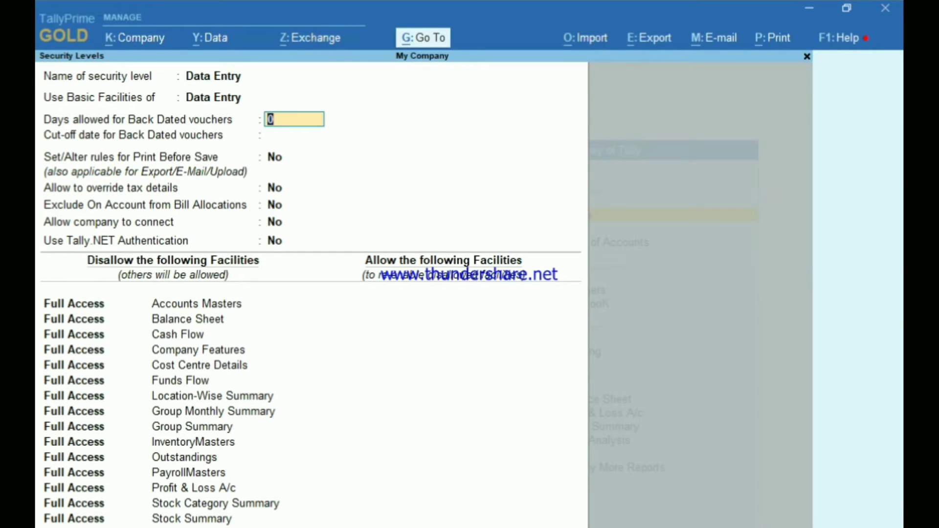
pyautogui.press('Return')
pyautogui.press('Return')
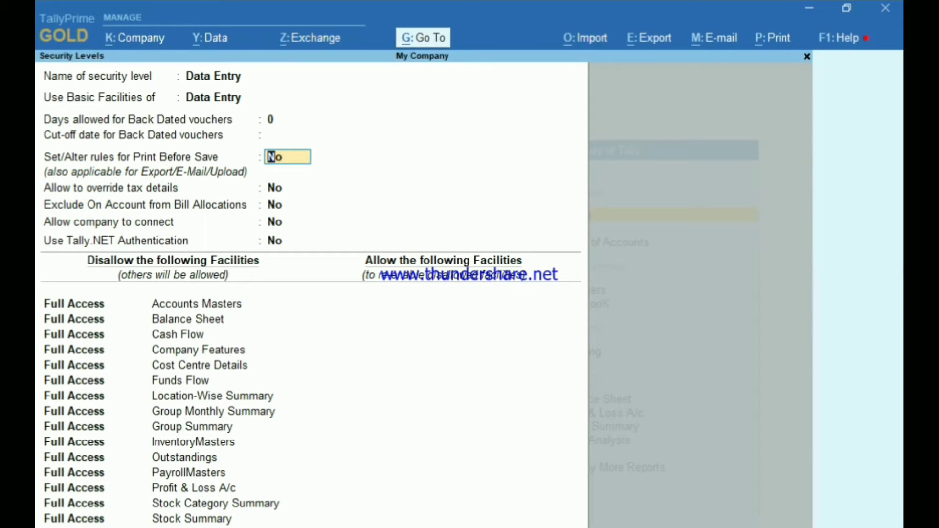
pyautogui.press('Return')
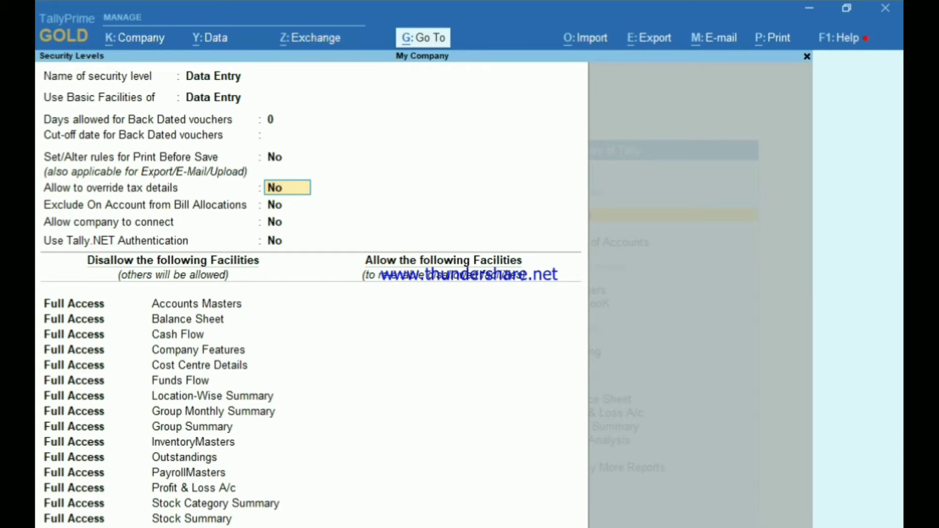
pyautogui.press('Return')
pyautogui.press('Return')
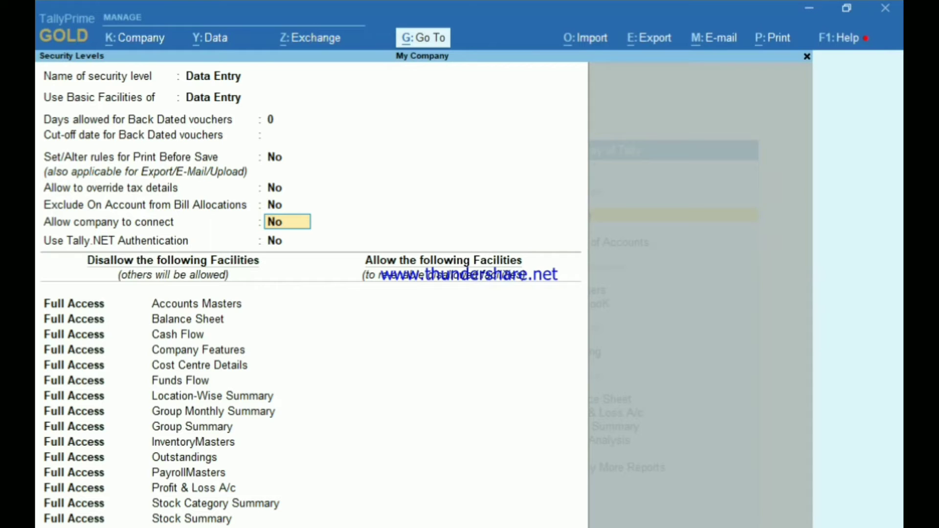
pyautogui.press('Return')
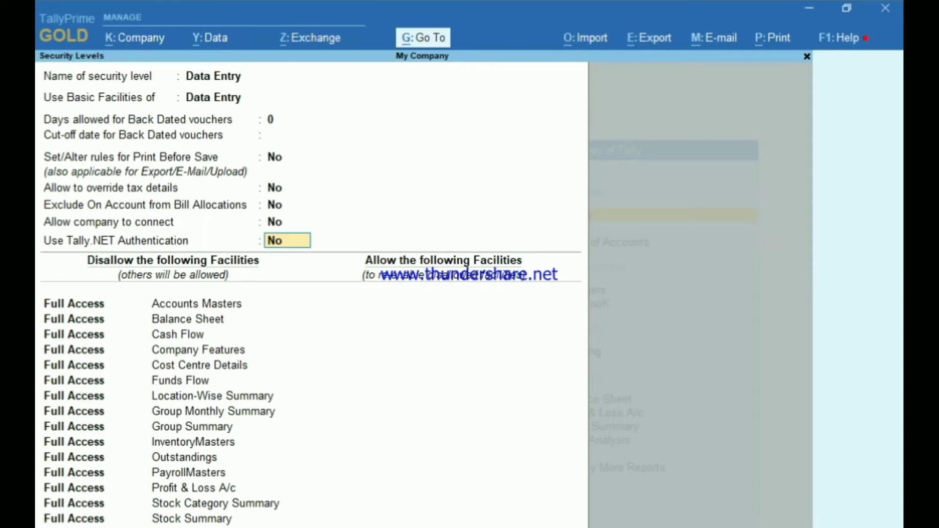
pyautogui.press('Return')
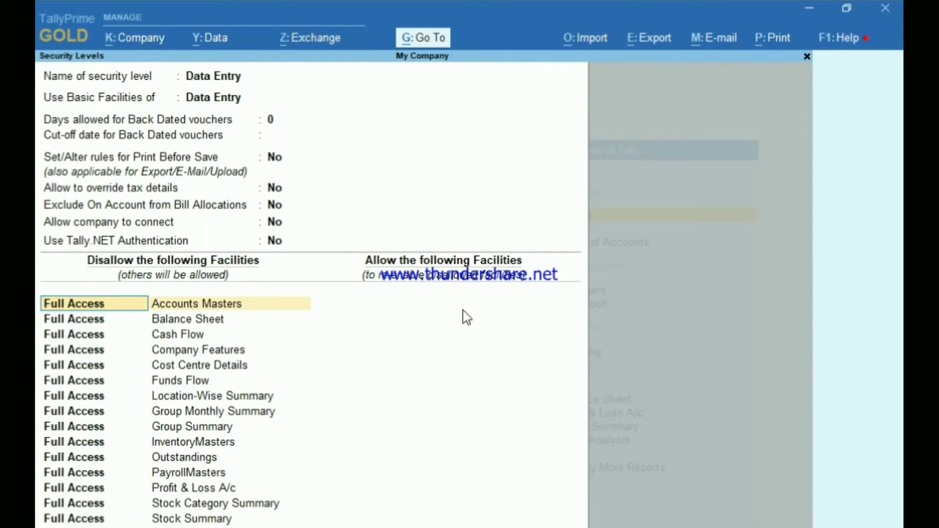
pyautogui.press('BackSpace')
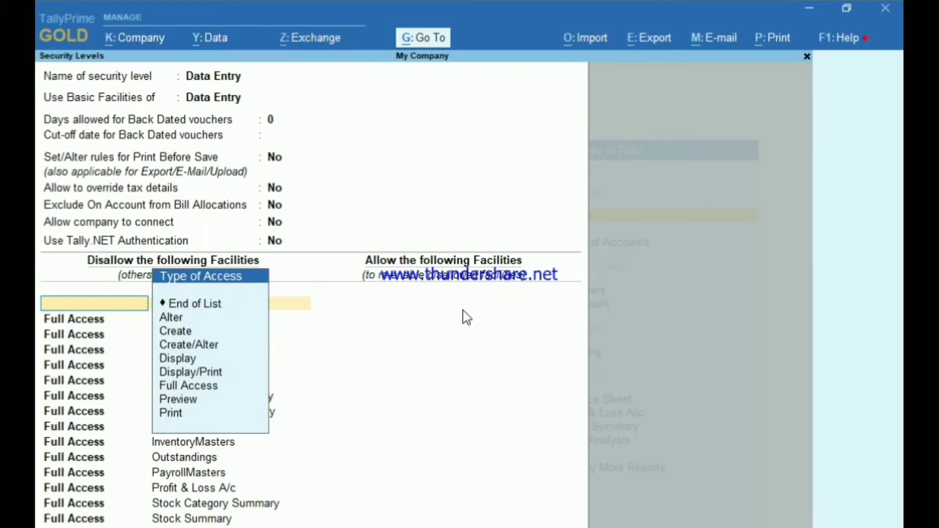
pyautogui.press('Down')
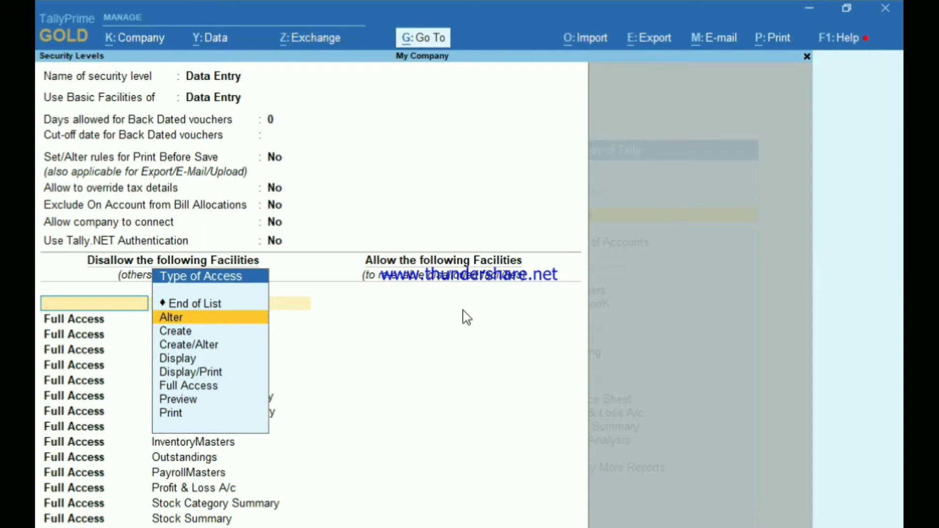
pyautogui.press('Down')
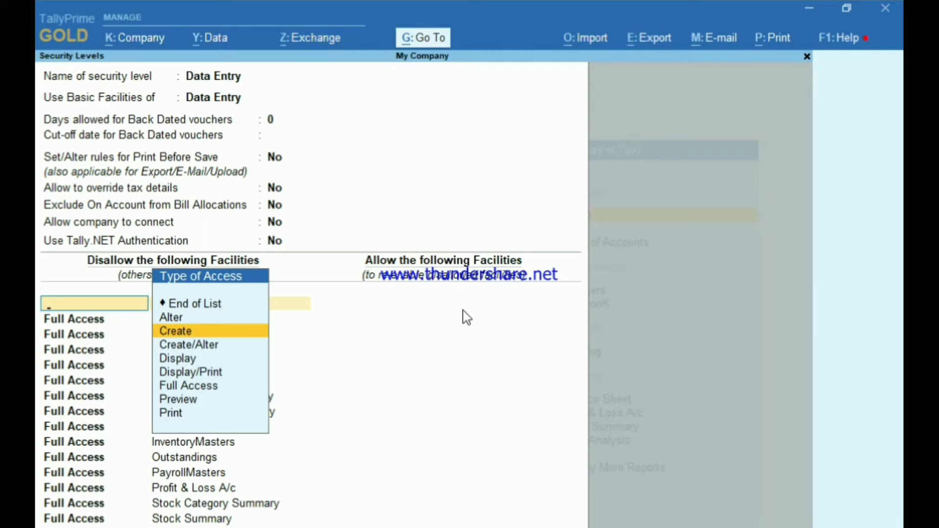
pyautogui.press('Down')
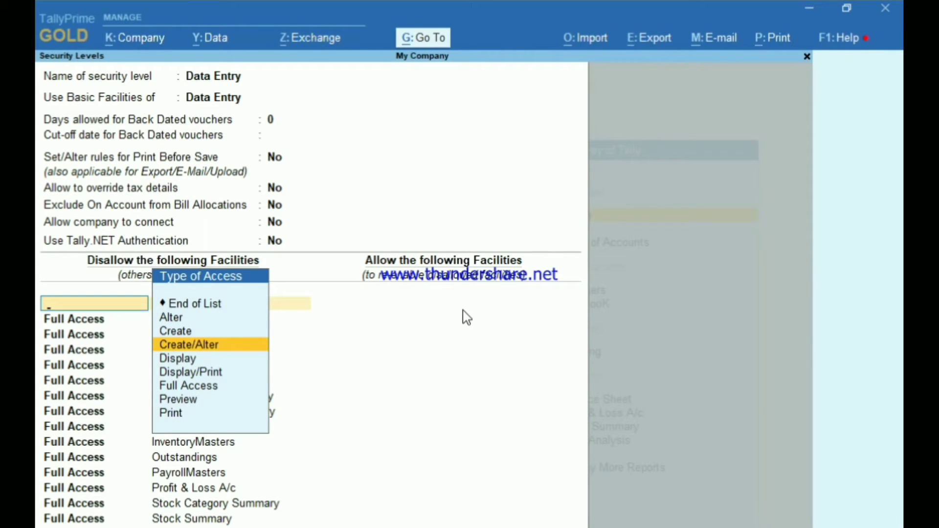
pyautogui.press('Down')
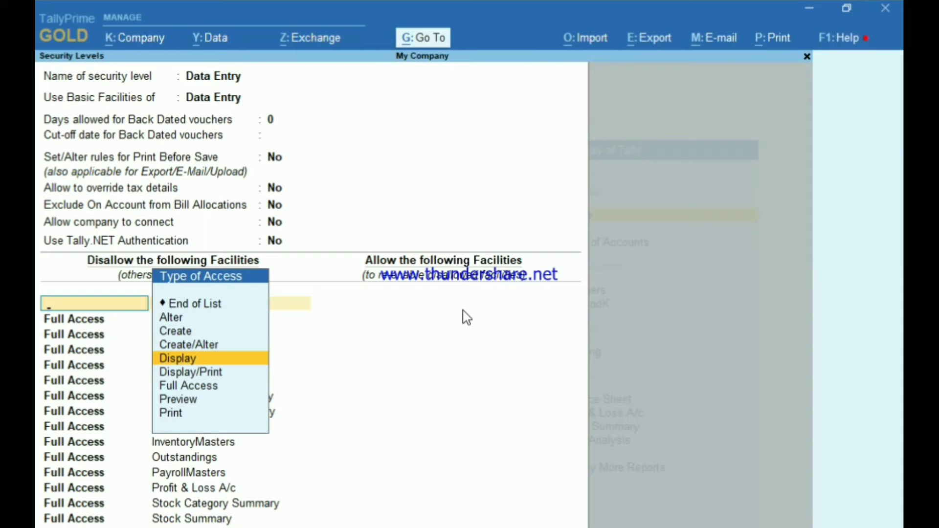
pyautogui.press('Down')
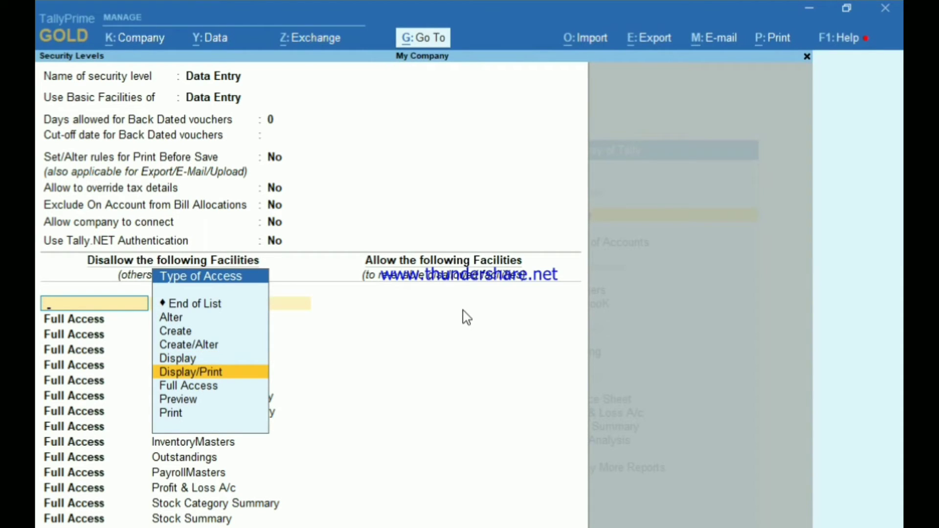
pyautogui.press('Down')
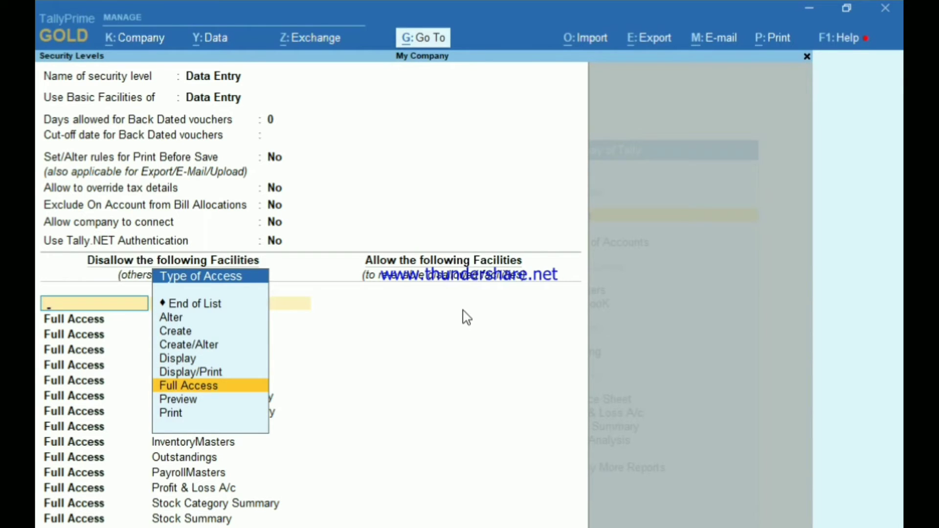
pyautogui.press('Down')
pyautogui.press('Down')
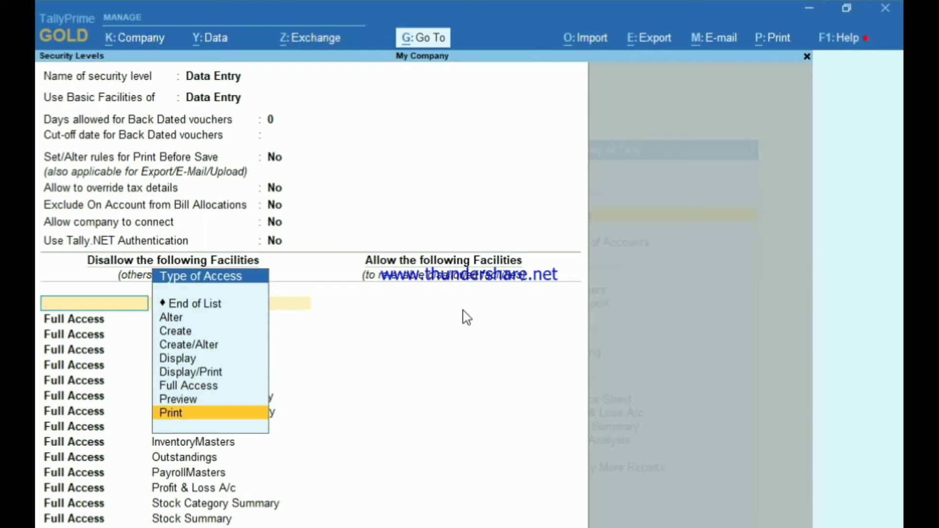
pyautogui.press('Up')
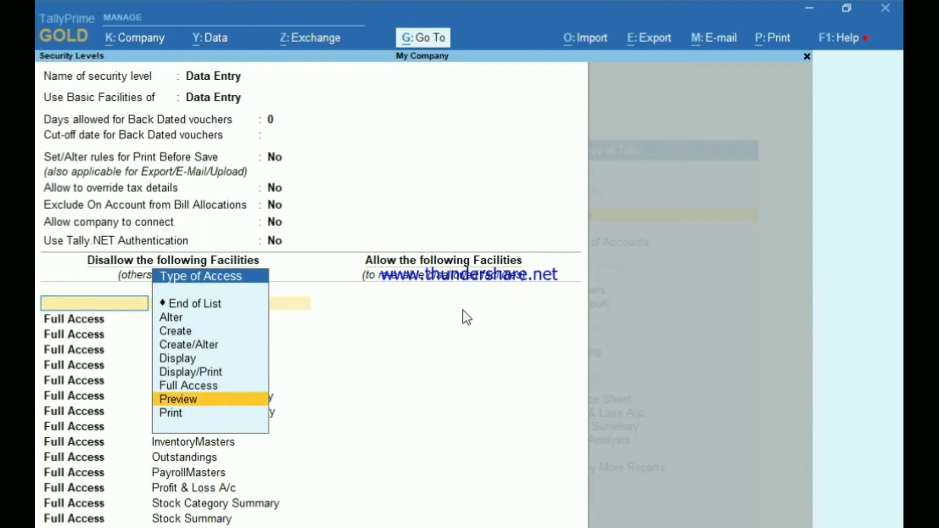
pyautogui.press('Up')
pyautogui.press('Return')
pyautogui.press('Down')
pyautogui.press('Down')
pyautogui.press('Down')
pyautogui.press('Down')
pyautogui.press('Down')
pyautogui.press('Down')
pyautogui.press('Down')
pyautogui.press('Down')
pyautogui.press('Down')
pyautogui.press('Down')
pyautogui.press('Down')
pyautogui.press('Down')
pyautogui.press('Down')
pyautogui.press('Down')
pyautogui.press('Down')
pyautogui.press('Down')
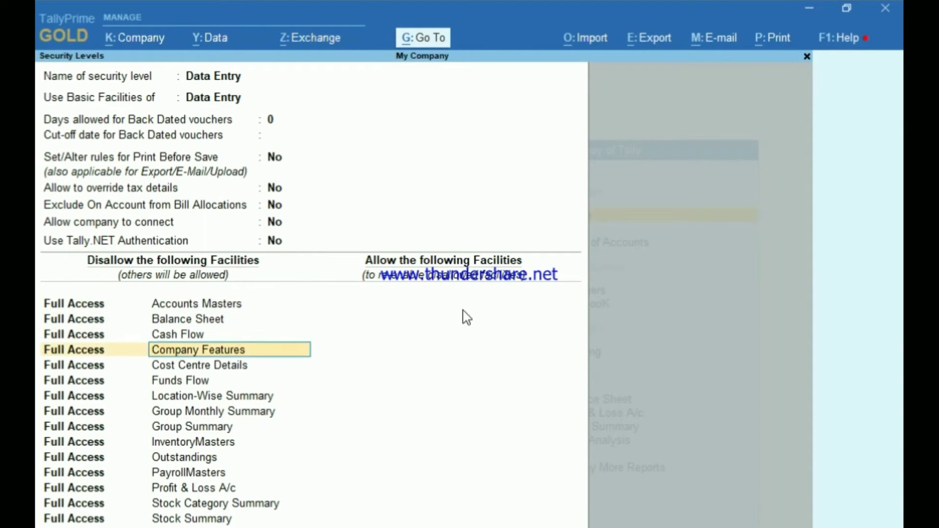
# Step: Add a new disallowed entry at the end of the list blocking Payment
pyautogui.press('Down')
pyautogui.press('Down')
pyautogui.press('Return')
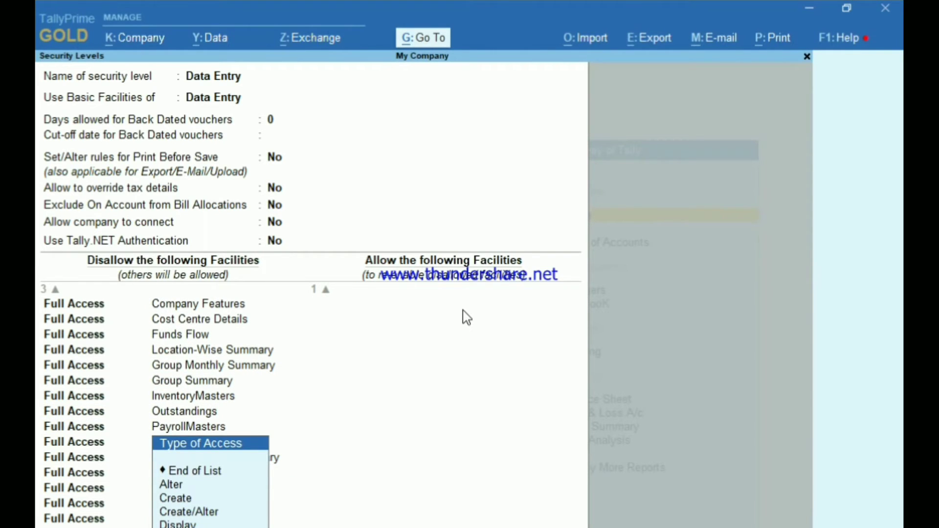
pyautogui.press('Return')
pyautogui.write('pay')
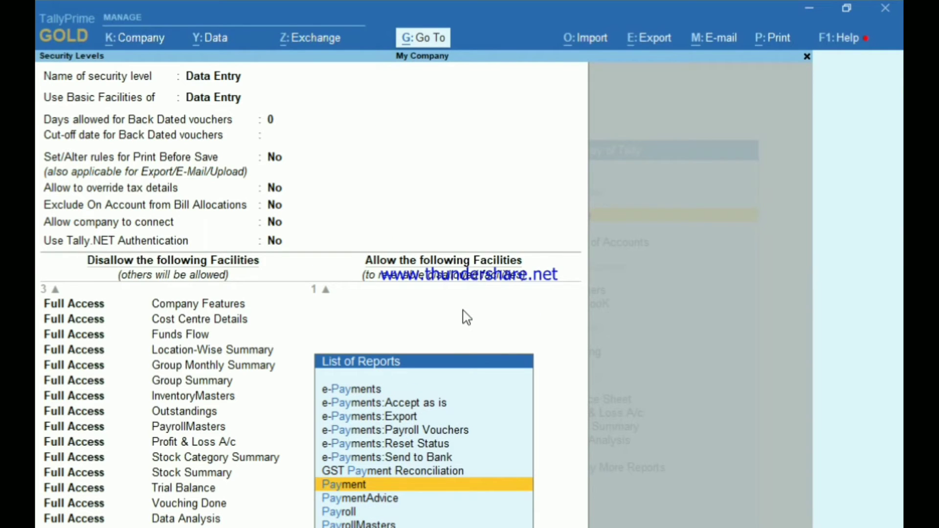
pyautogui.press('Return')
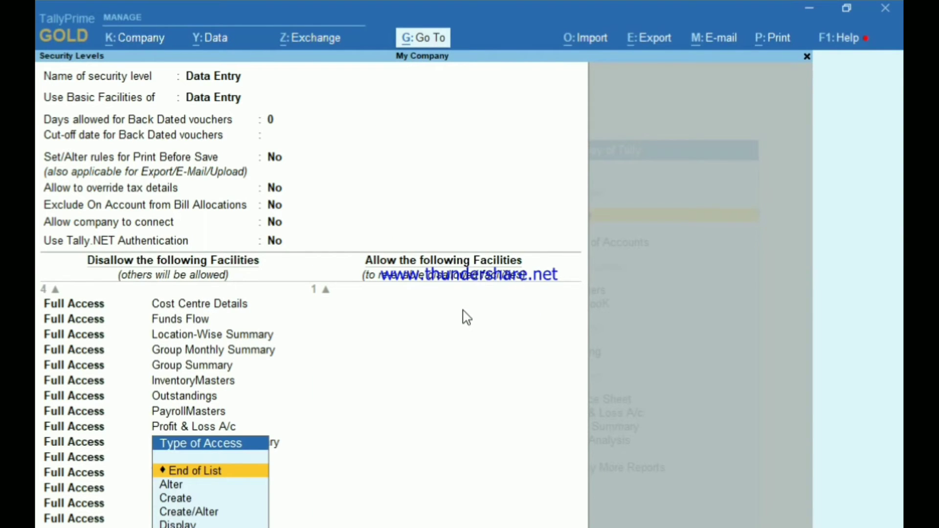
pyautogui.press('Return')
pyautogui.press('Return')
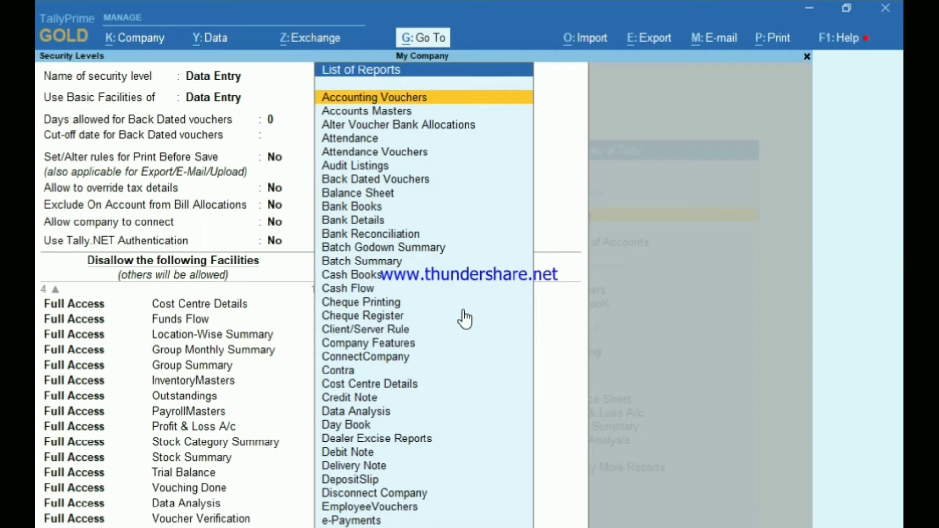
# Step: Also disallow Contra and Receipt, then finish the disallow list
pyautogui.write('co')
pyautogui.press('Down')
pyautogui.press('Down')
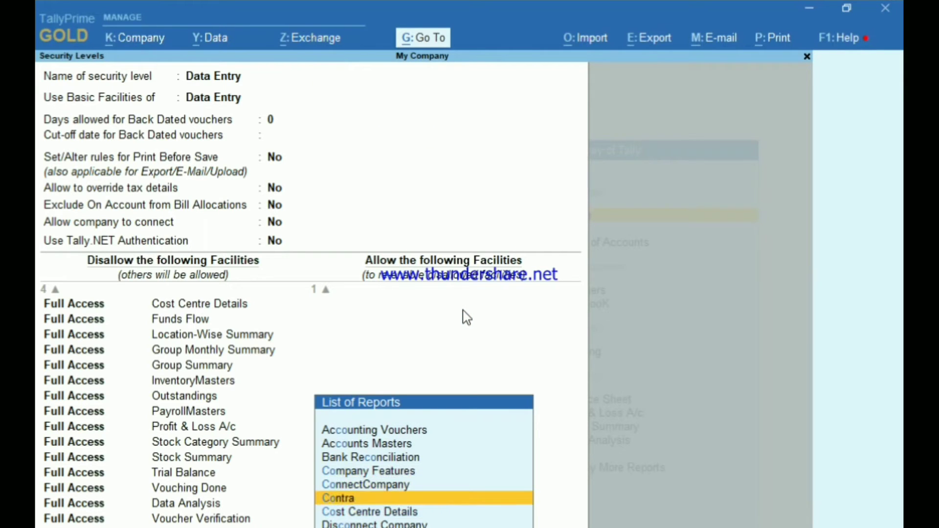
pyautogui.press('Return')
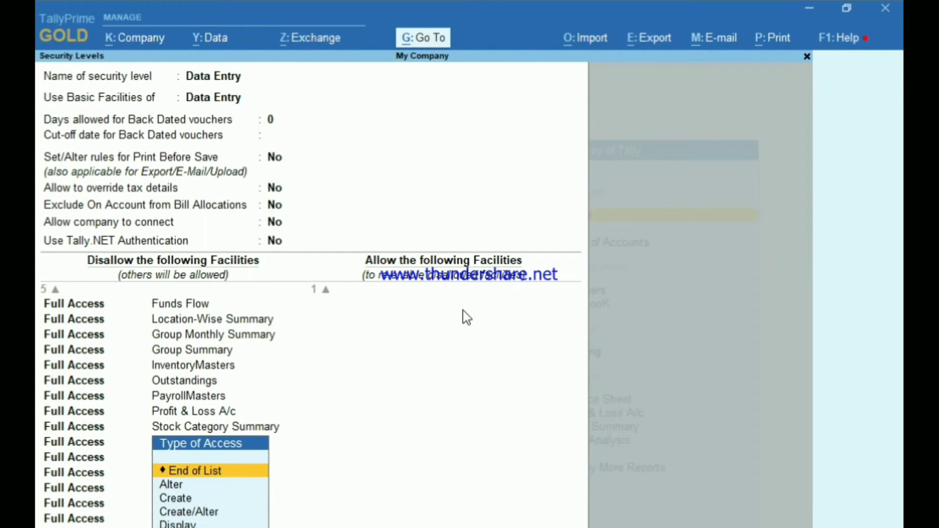
pyautogui.press('Return')
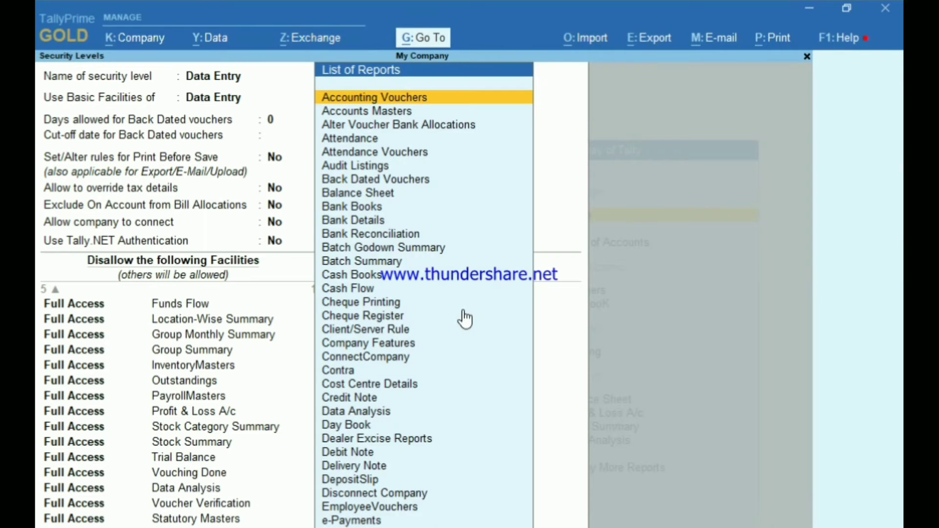
pyautogui.write('re')
pyautogui.press('Return')
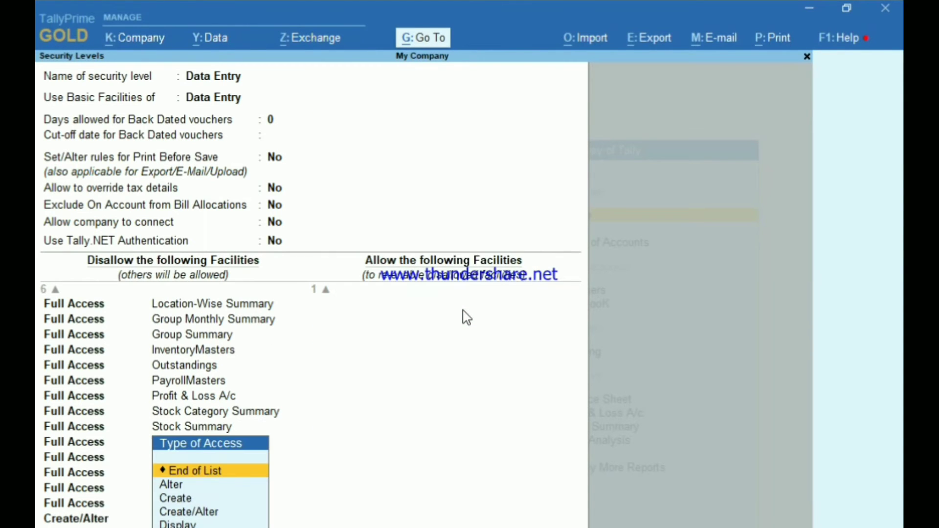
pyautogui.press('Return')
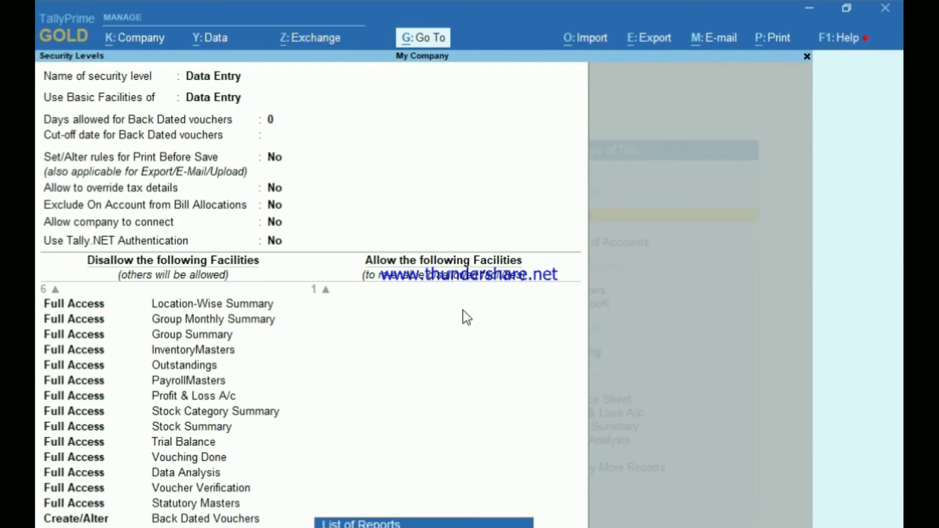
pyautogui.press('Return')
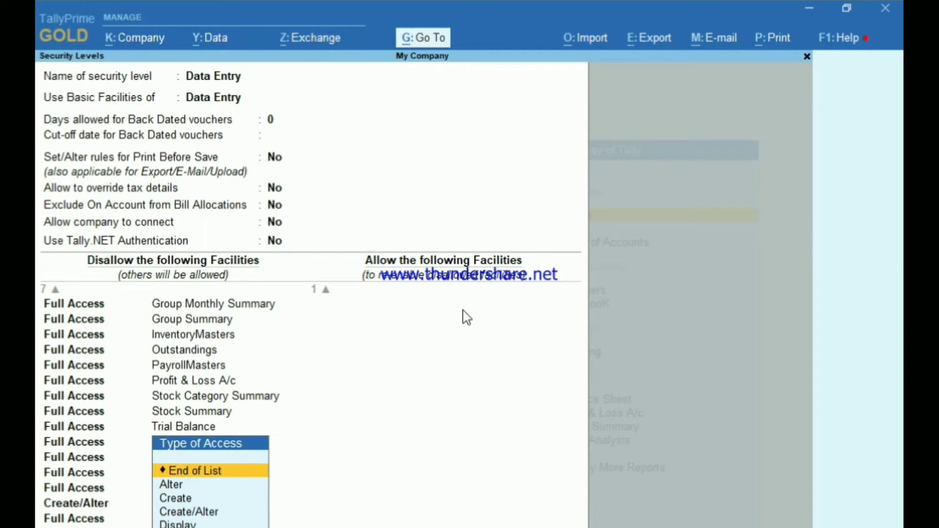
pyautogui.press('Return')
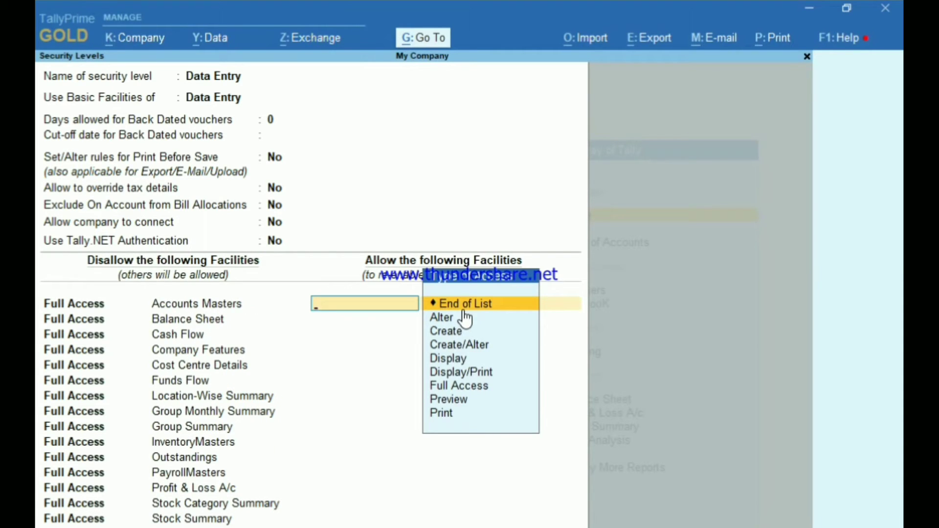
# Step: Allow Full Access to Sales and add Purchase as the next allowed facility
pyautogui.press('Down')
pyautogui.press('Down')
pyautogui.press('Down')
pyautogui.press('Down')
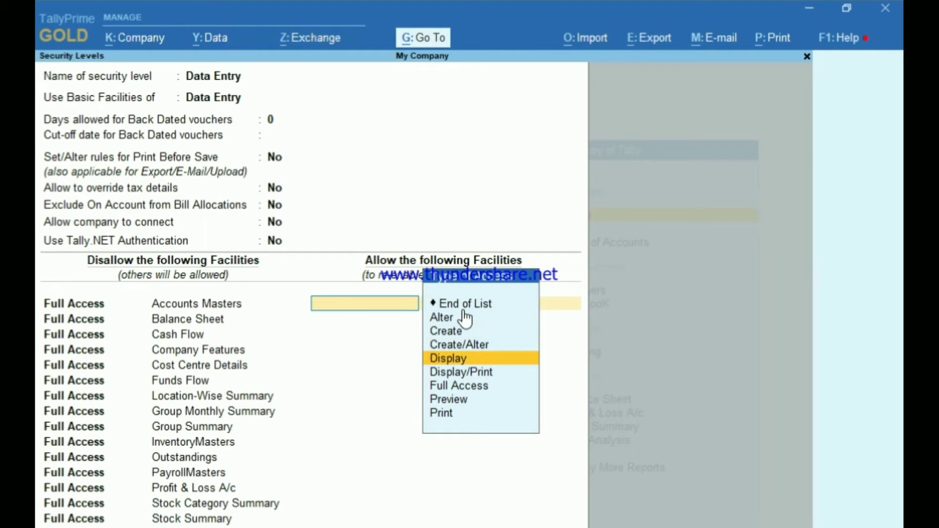
pyautogui.press('Down')
pyautogui.press('Down')
pyautogui.press('Return')
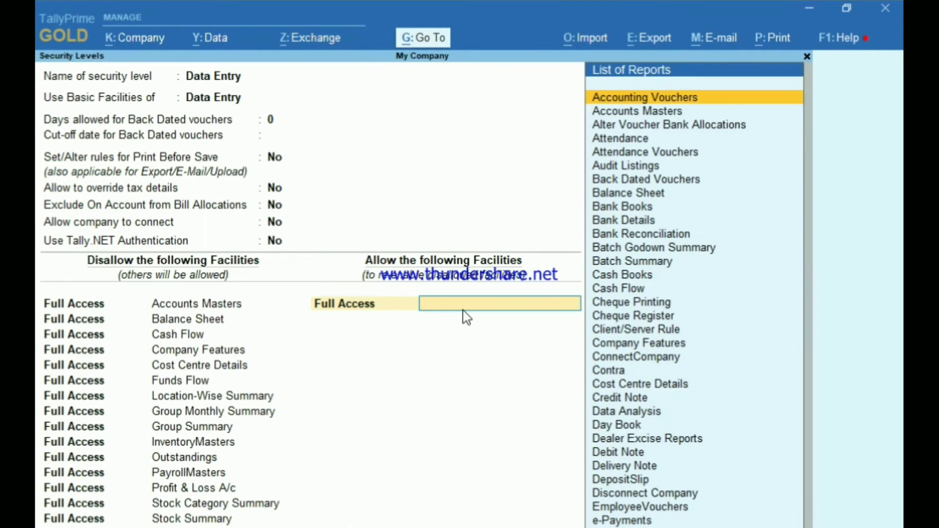
pyautogui.write('Sal')
pyautogui.press('Return')
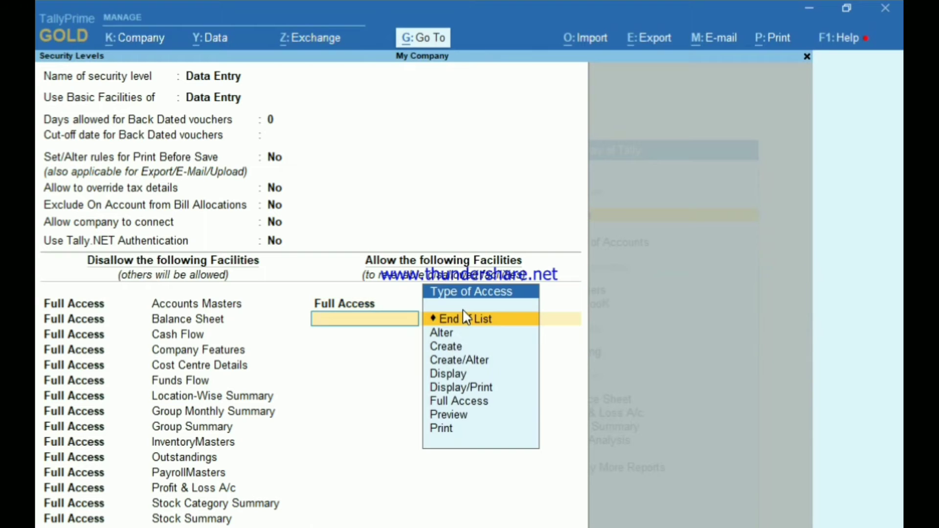
pyautogui.write('F')
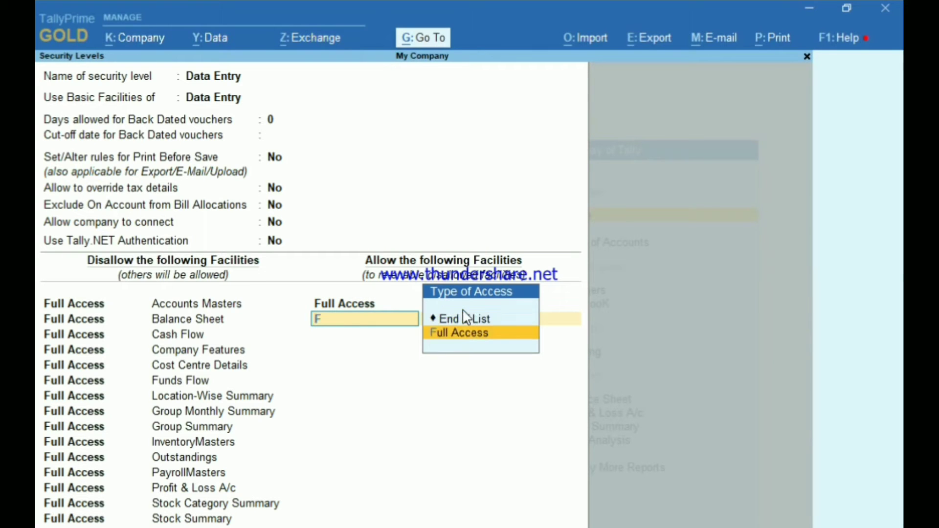
pyautogui.press('Return')
pyautogui.write('Pu')
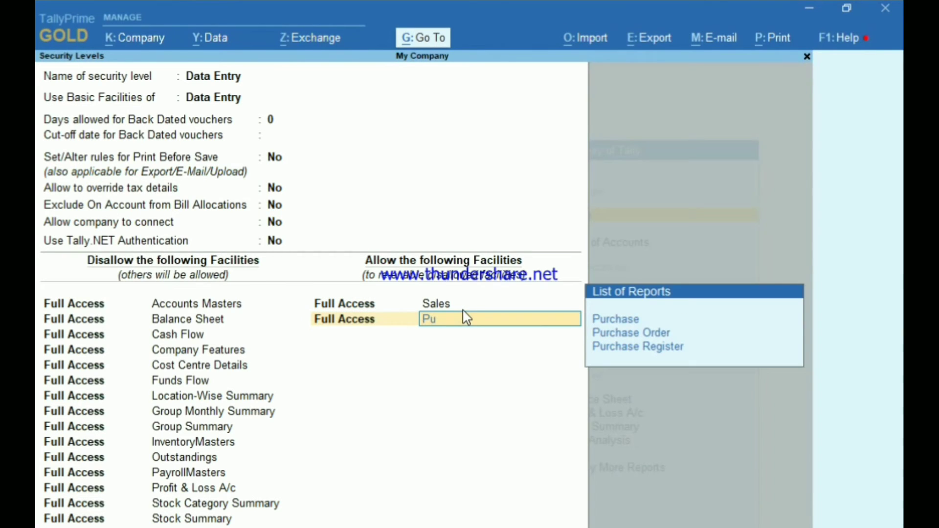
pyautogui.press('Return')
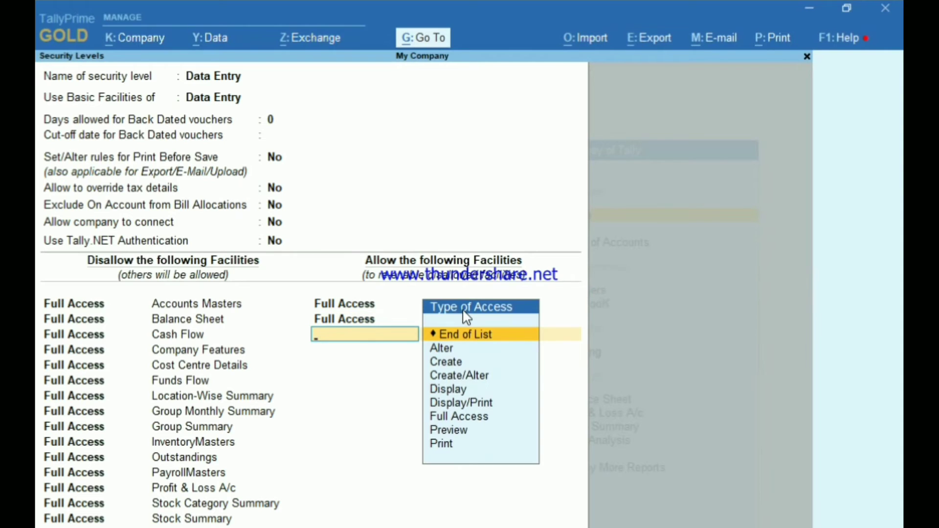
# Step: Give Purchase and Accounts Masters Full Access, add InventoryMasters, and save the Data Entry level
pyautogui.write('A')
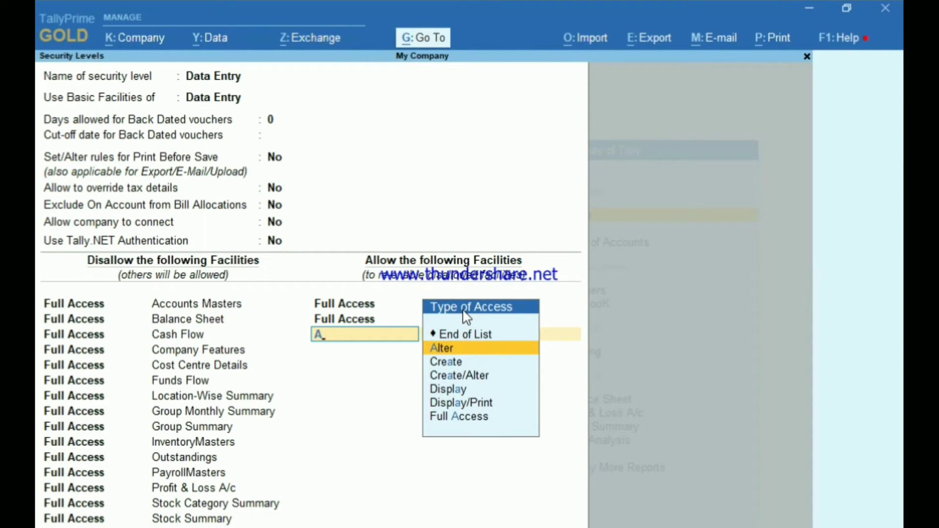
pyautogui.press('BackSpace')
pyautogui.write('F')
pyautogui.press('Return')
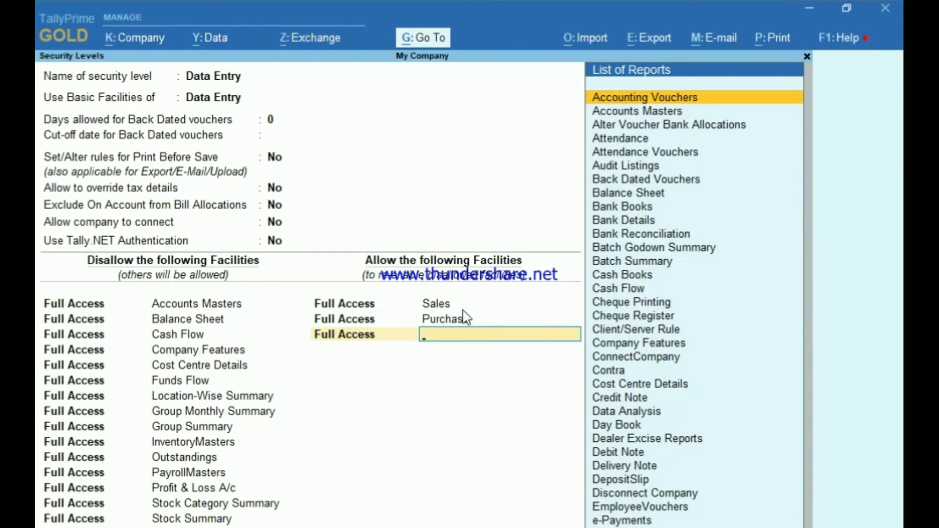
pyautogui.press('Down')
pyautogui.press('Return')
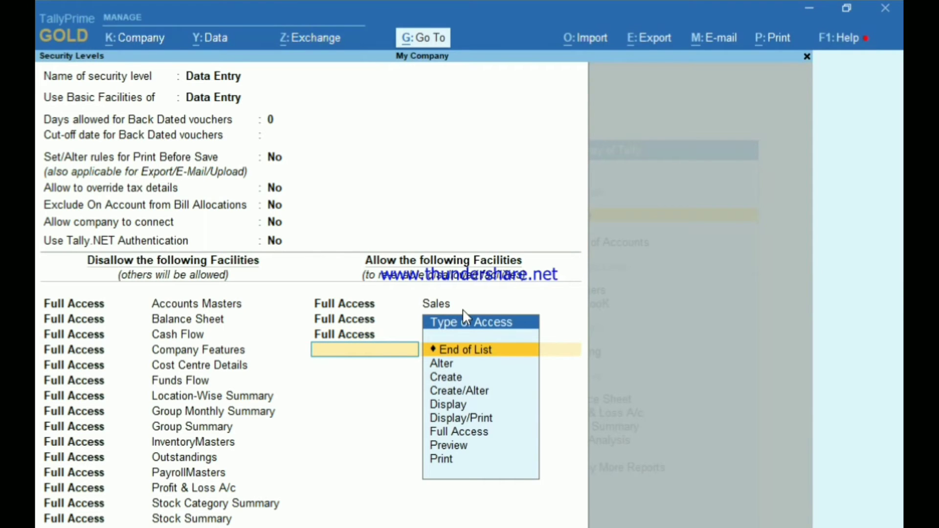
pyautogui.write('F')
pyautogui.press('Return')
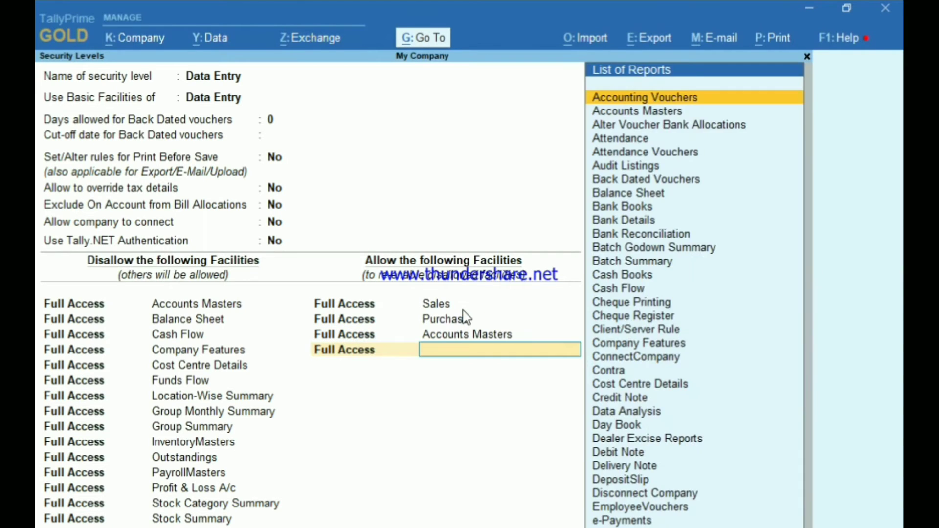
pyautogui.write('I')
pyautogui.press('Down')
pyautogui.press('Down')
pyautogui.press('Down')
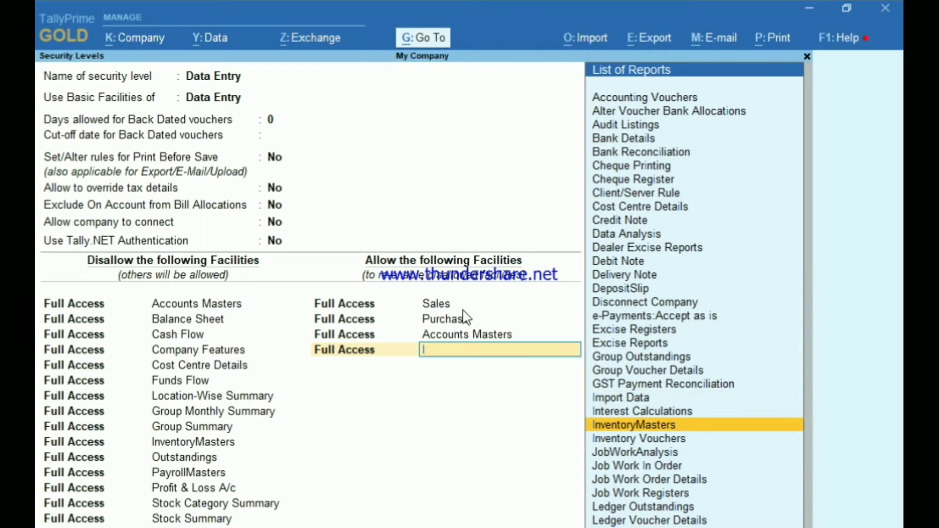
pyautogui.press('Return')
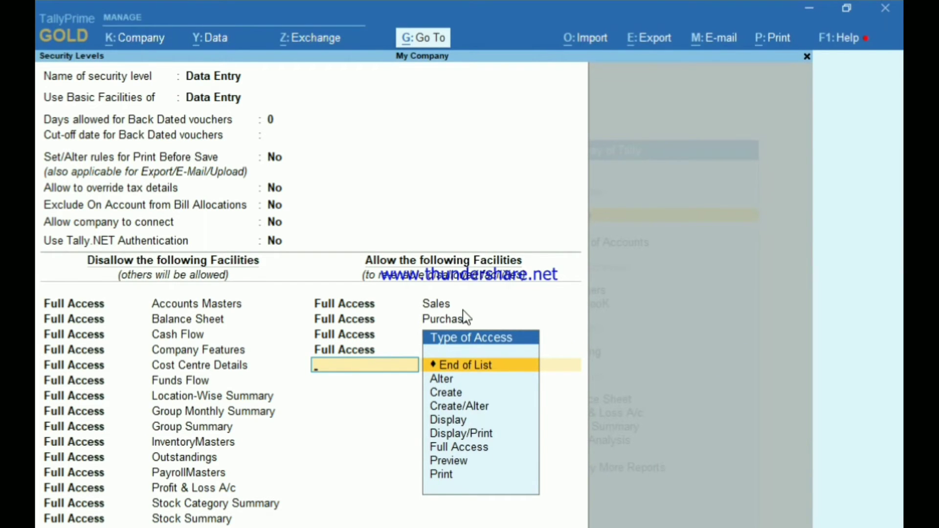
pyautogui.press('Return')
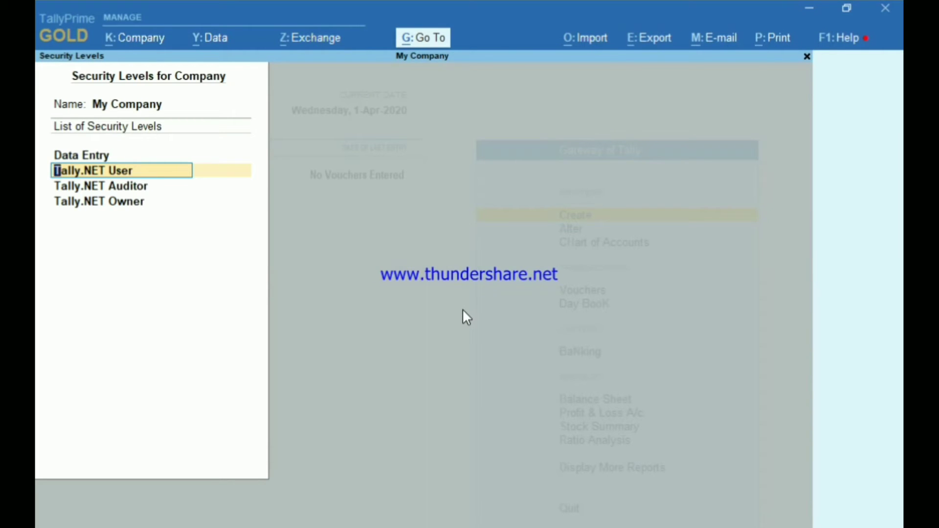
# Step: Inspect the Tally.NET Owner level unchanged, then back out to the Gateway of Tally
pyautogui.press('Down')
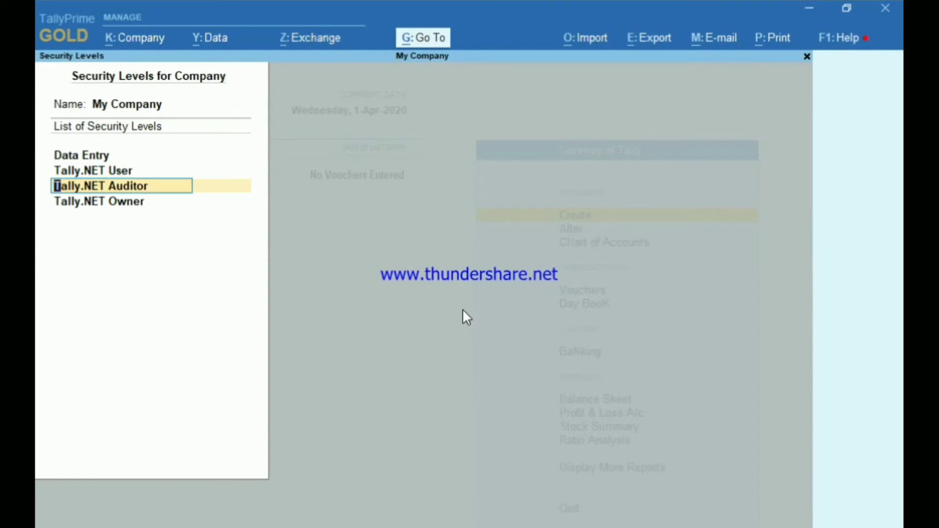
pyautogui.press('Down')
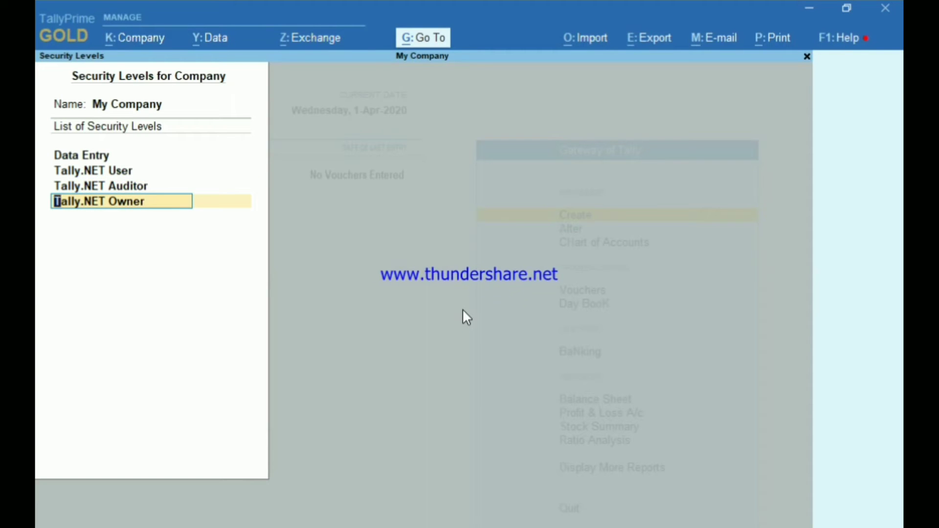
pyautogui.press('Return')
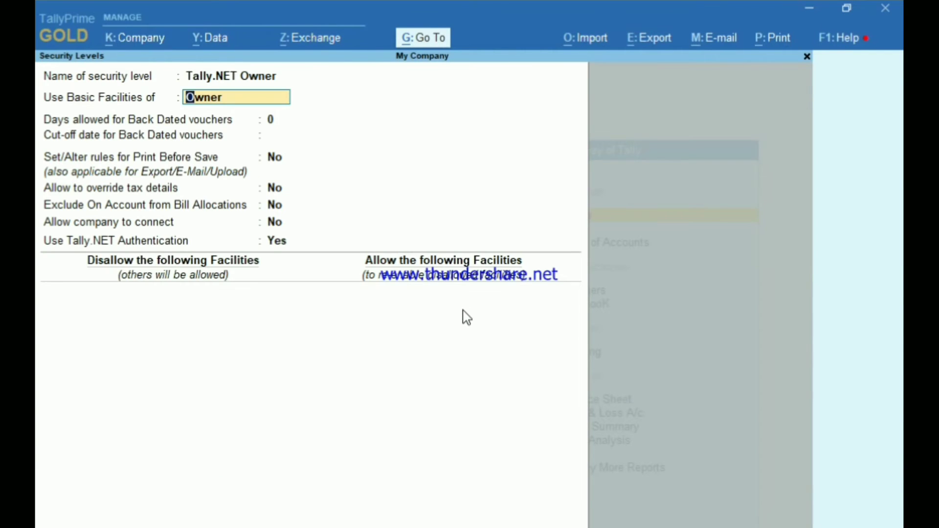
pyautogui.press('Escape')
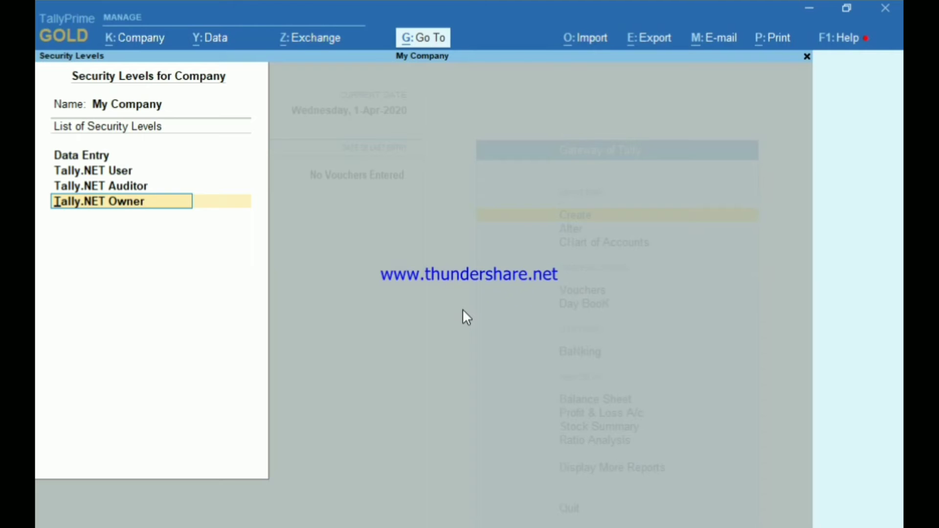
pyautogui.press('ctrl')
pyautogui.press('Escape')
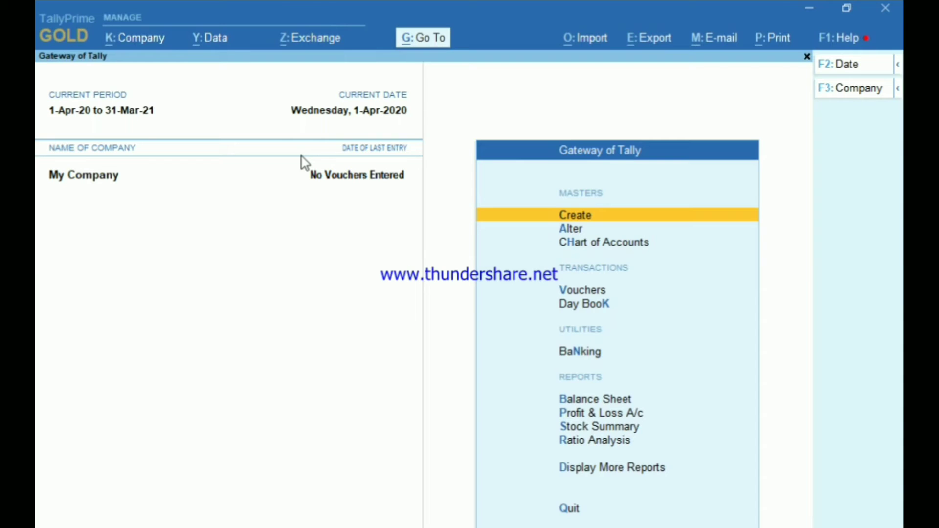
pyautogui.hotkey('alt', 'k')
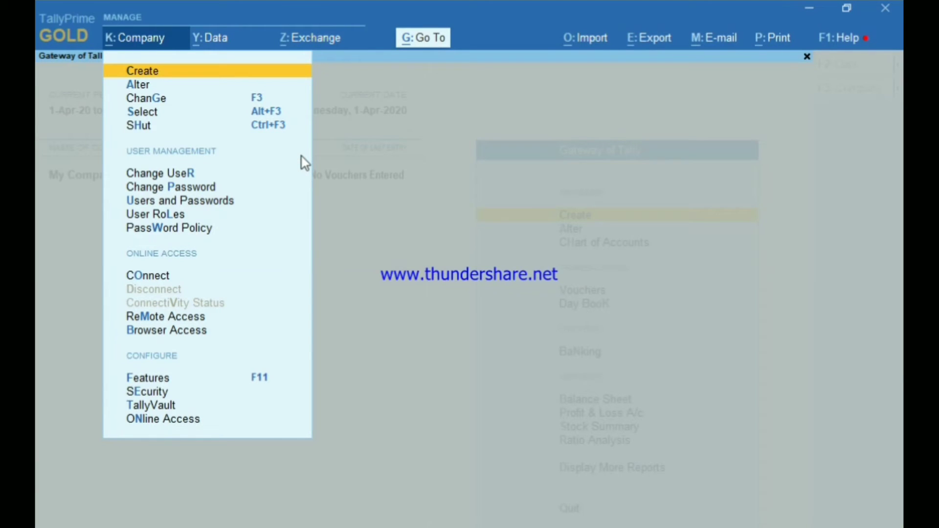
# Step: Change user to the Data Entry user's e-mail login and enter its password
pyautogui.press('Down')
pyautogui.press('Down')
pyautogui.press('Down')
pyautogui.press('Down')
pyautogui.press('Down')
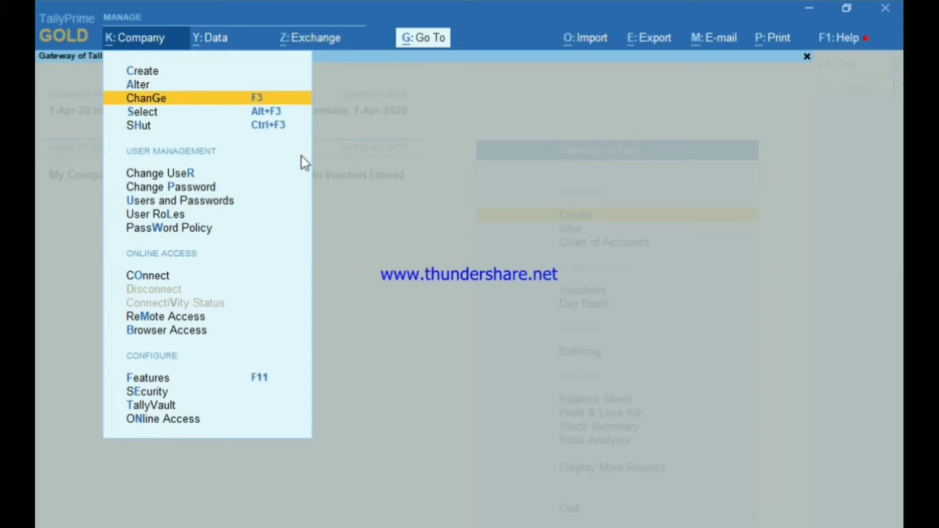
pyautogui.press('Return')
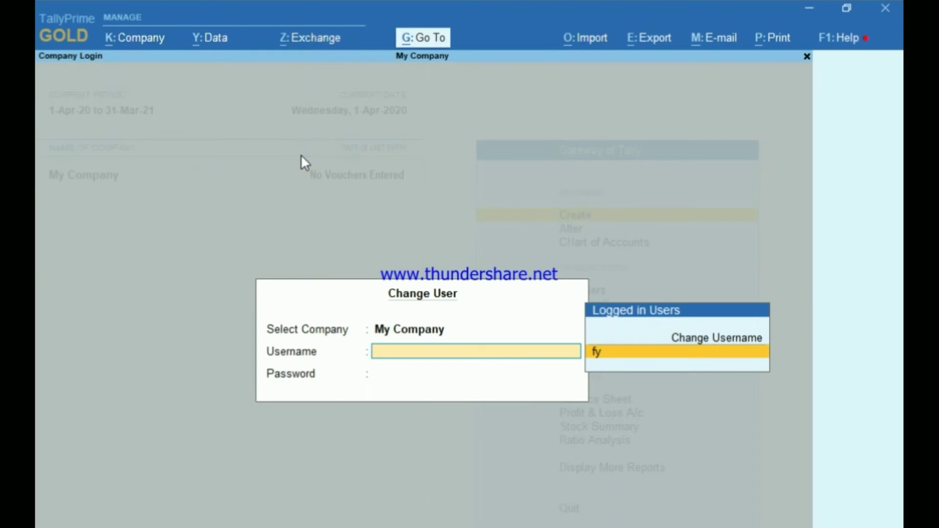
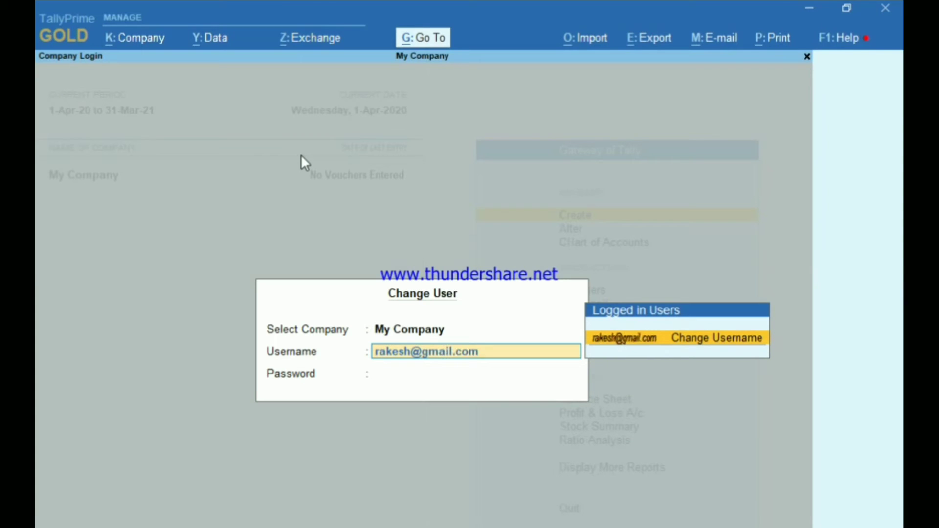
pyautogui.press('Return')
pyautogui.press('Return')
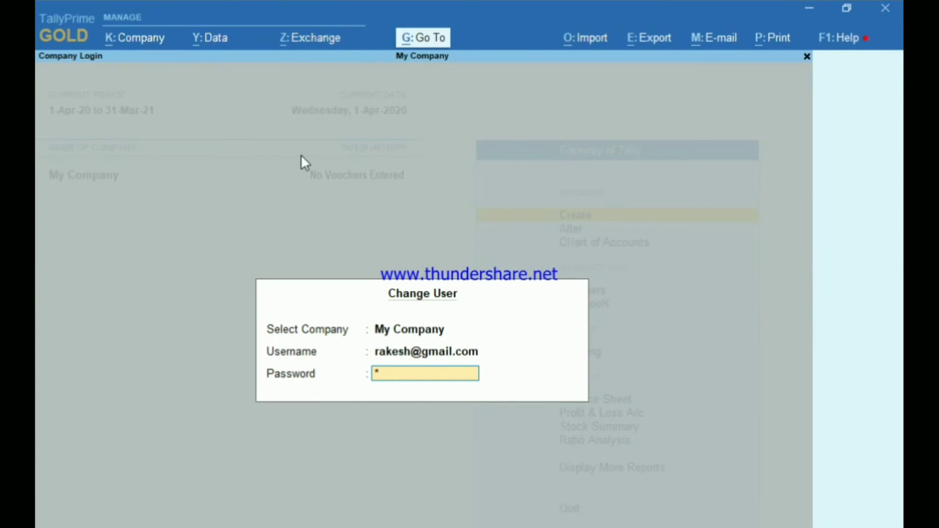
pyautogui.press('Return')
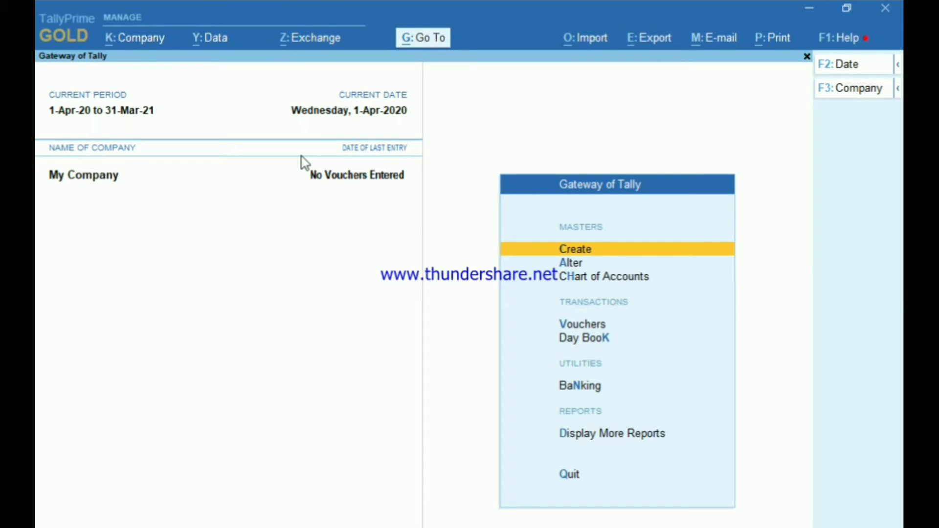
# Step: Open voucher entry and switch the voucher type to Purchase
pyautogui.press('Down')
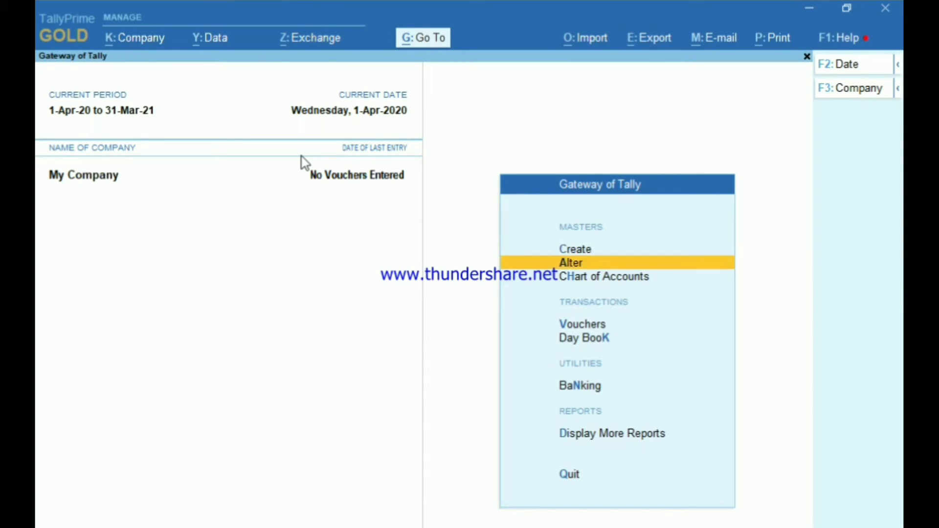
pyautogui.press('Down')
pyautogui.press('Down')
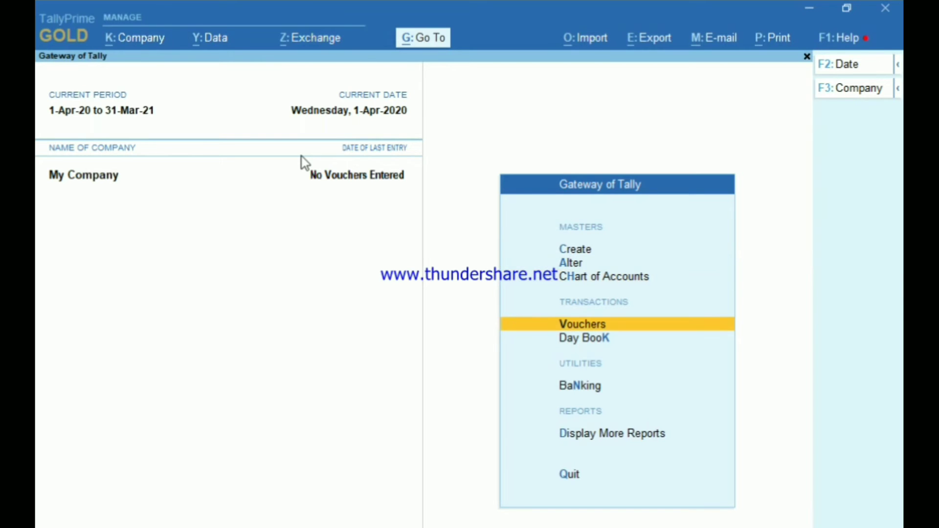
pyautogui.press('Return')
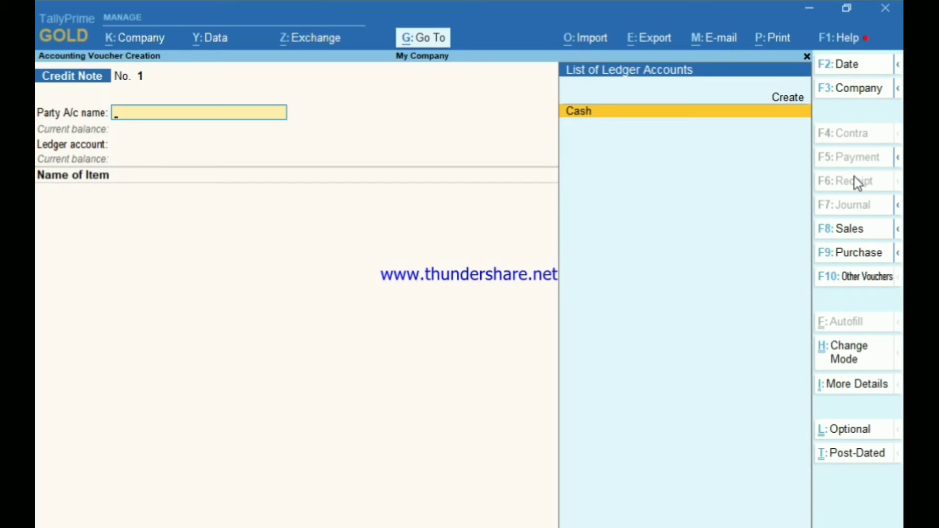
pyautogui.click(860, 255)
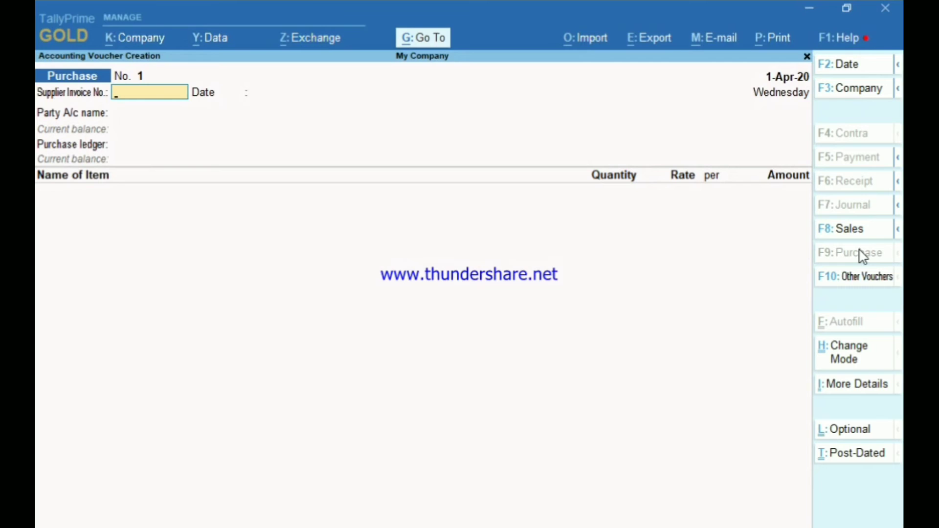
pyautogui.press('Return')
pyautogui.press('Return')
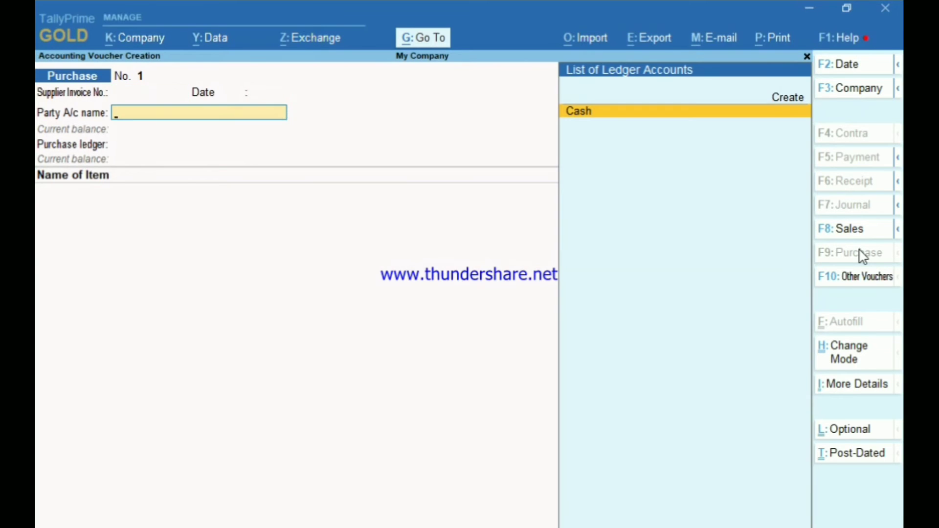
# Step: Create a new supplier ledger under Sundry Creditors and select it as the party account
pyautogui.hotkey('alt', 'c')
pyautogui.write('Ram')
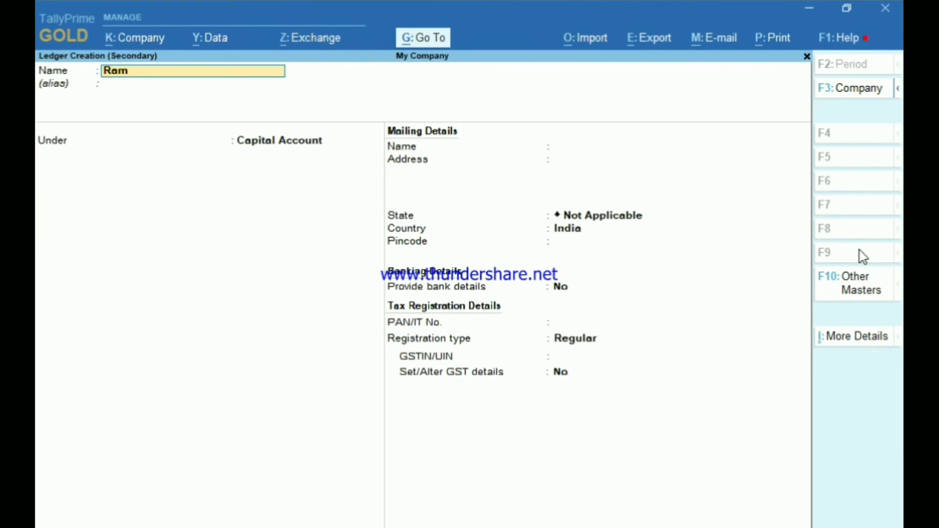
pyautogui.press('Return')
pyautogui.press('Return')
pyautogui.write('Su')
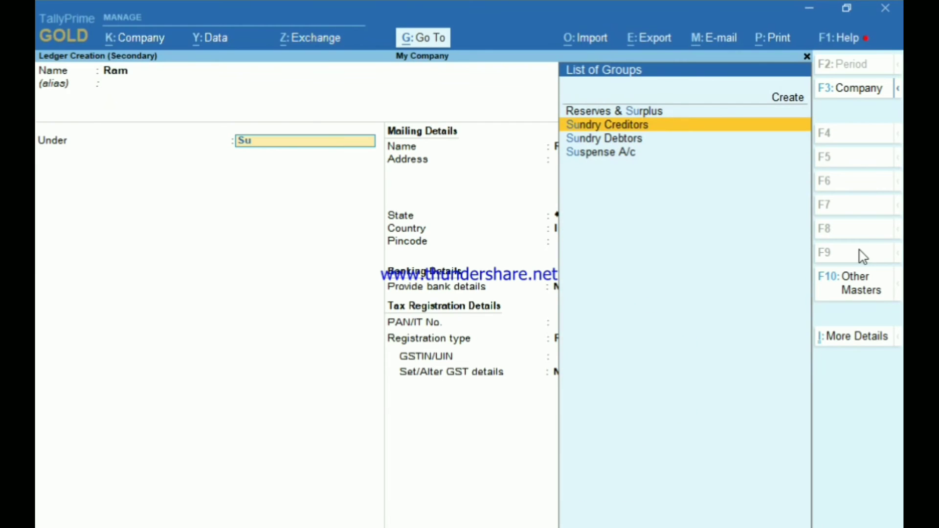
pyautogui.press('Return')
pyautogui.press('ctrl')
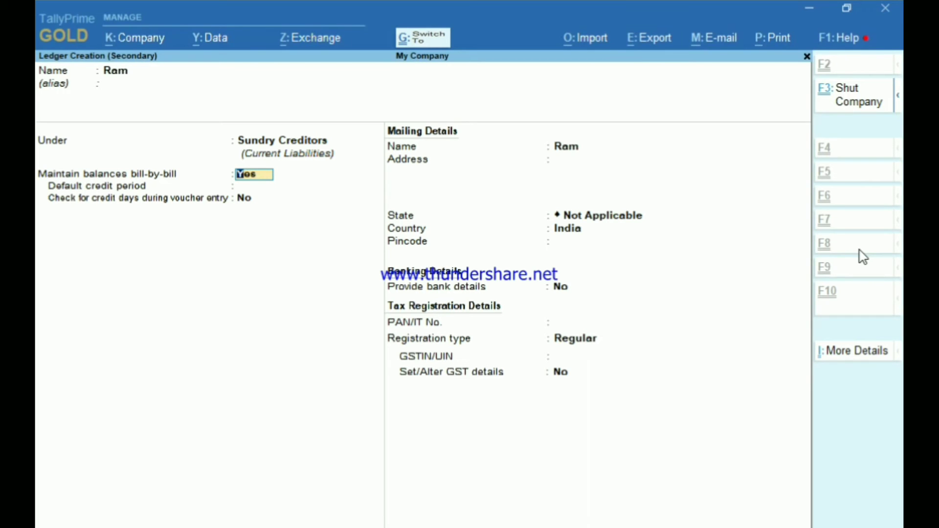
pyautogui.hotkey('ctrl', 'a')
pyautogui.press('Return')
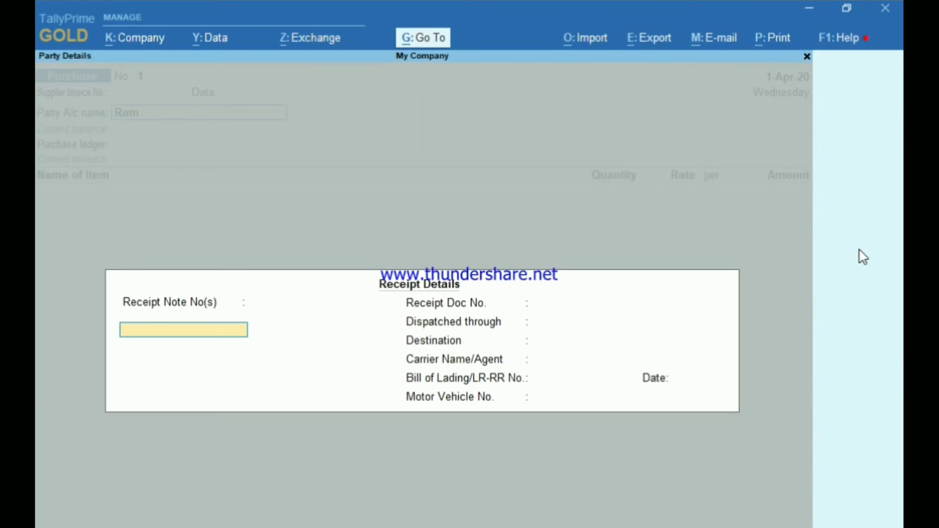
# Step: Accept Ram's party details, create a Purchase ledger under Purchase Accounts, and begin a new stock item
pyautogui.hotkey('ctrl', 'a')
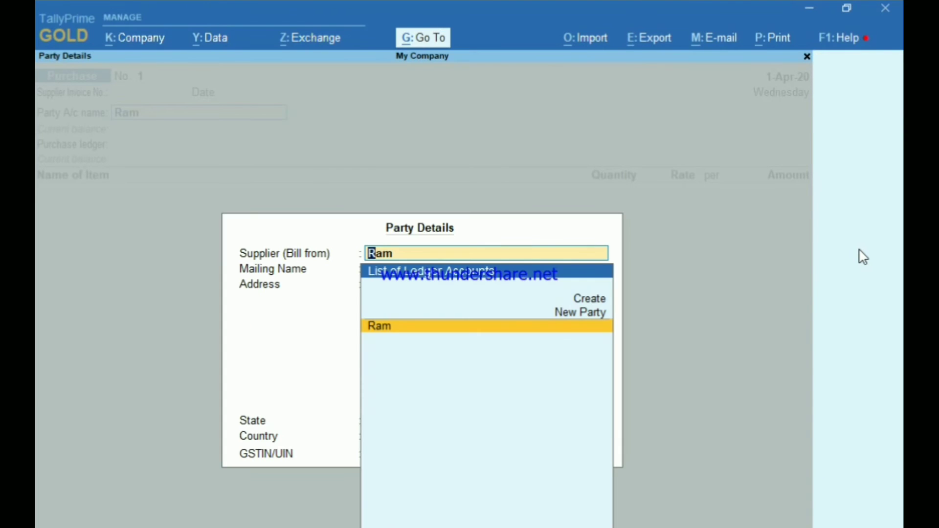
pyautogui.hotkey('ctrl', 'a')
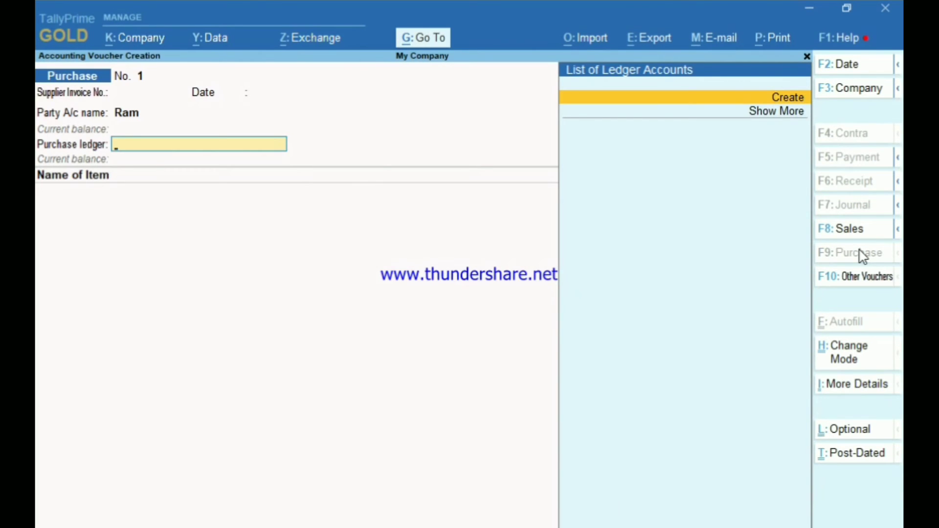
pyautogui.hotkey('alt', 'c')
pyautogui.write('Purchase')
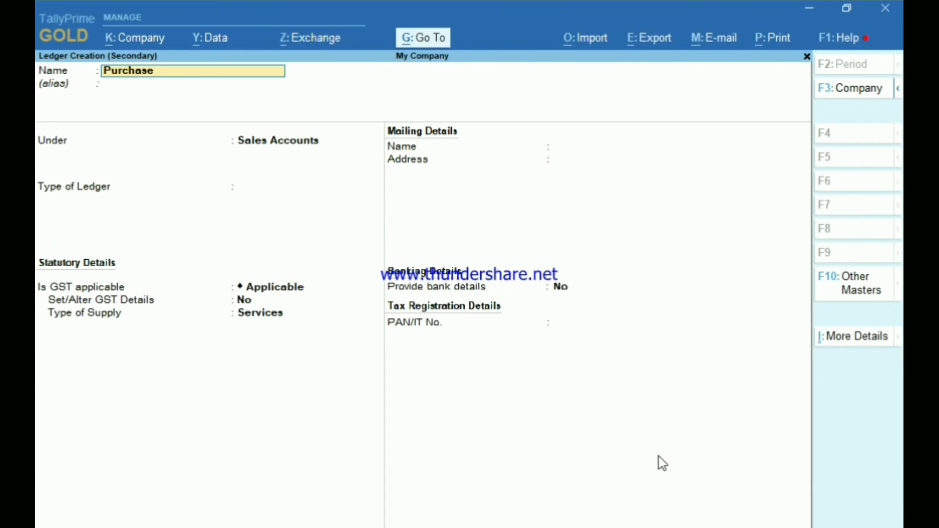
pyautogui.press('Return')
pyautogui.press('Return')
pyautogui.write('Pu')
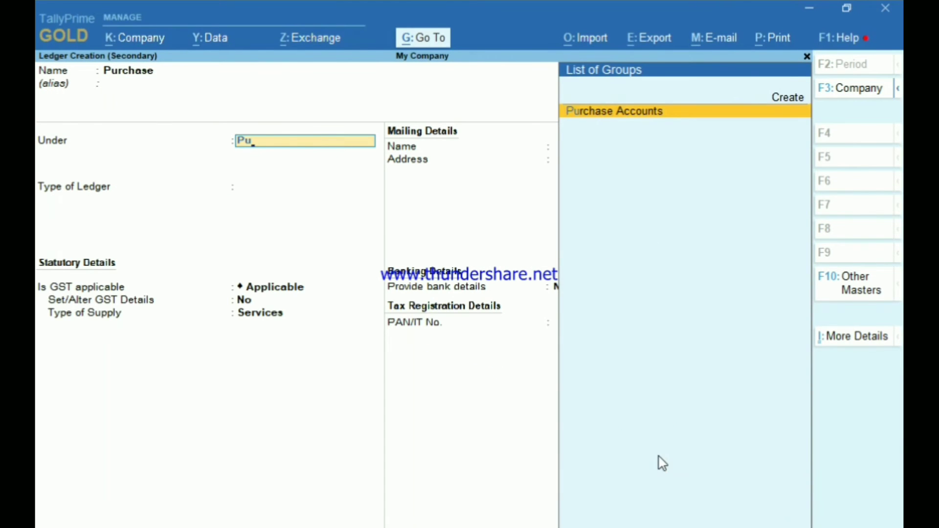
pyautogui.press('Return')
pyautogui.hotkey('ctrl', 'a')
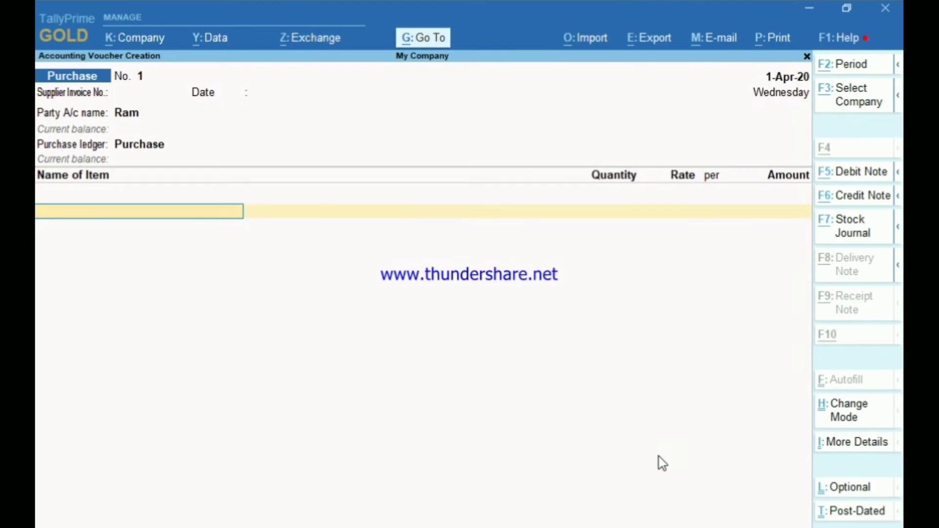
pyautogui.hotkey('alt', 'c')
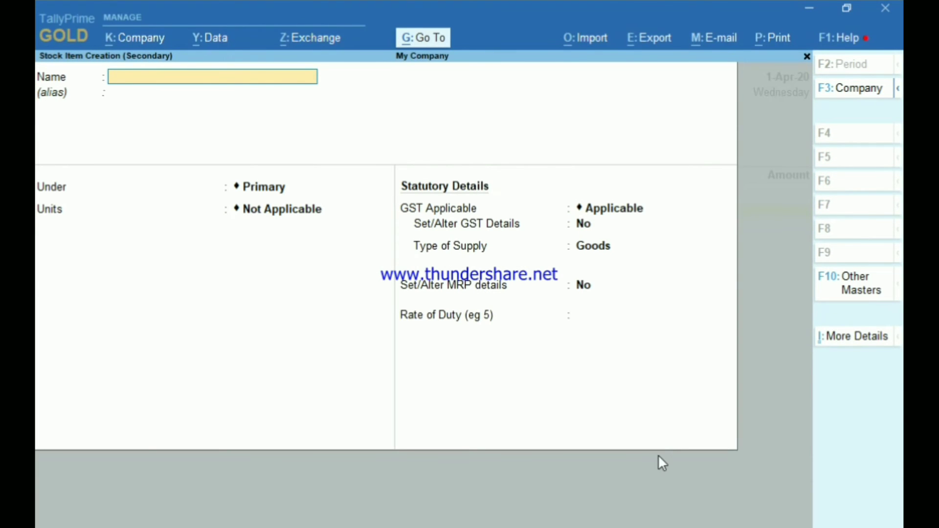
# Step: Create stock item Mobiles under Primary with a new unit of measure 'nos'
pyautogui.write('Mobiles')
pyautogui.press('Return')
pyautogui.press('Return')
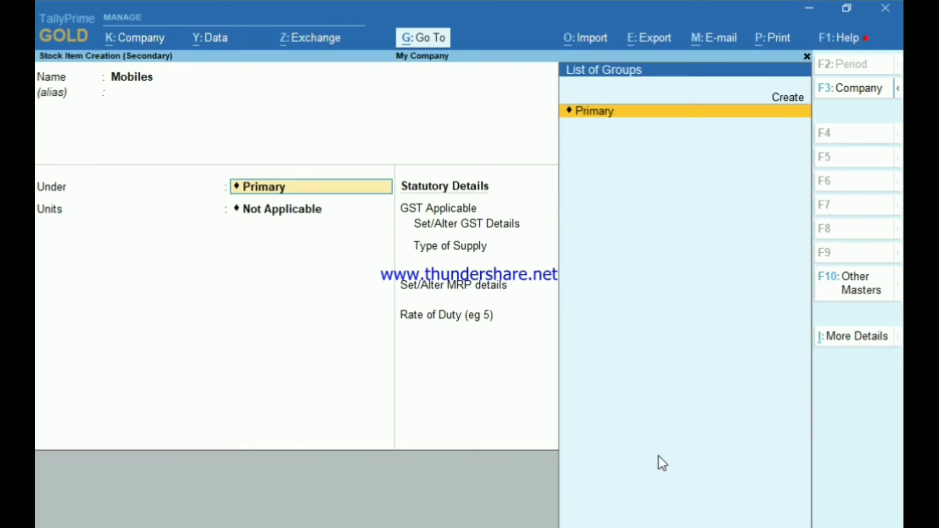
pyautogui.press('Return')
pyautogui.hotkey('alt', 'c')
pyautogui.write('nos')
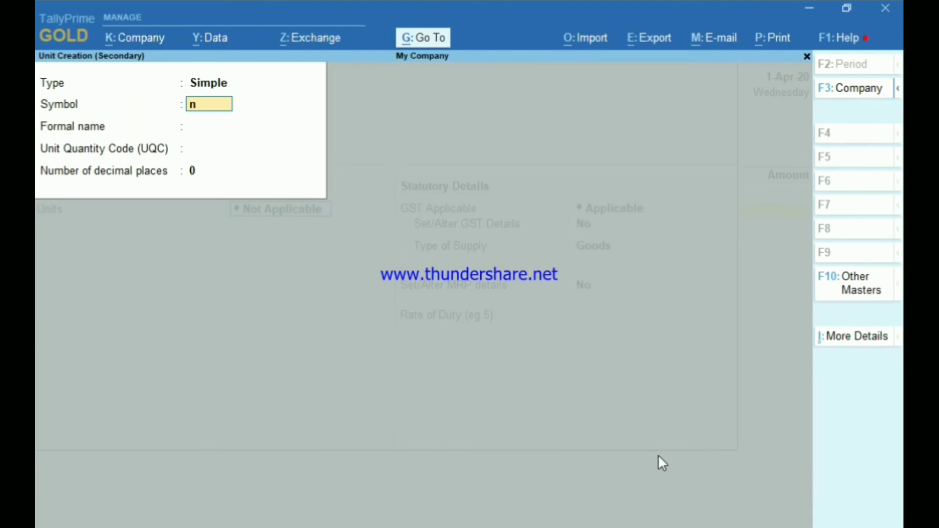
pyautogui.press('Return')
pyautogui.press('Return')
pyautogui.press('Return')
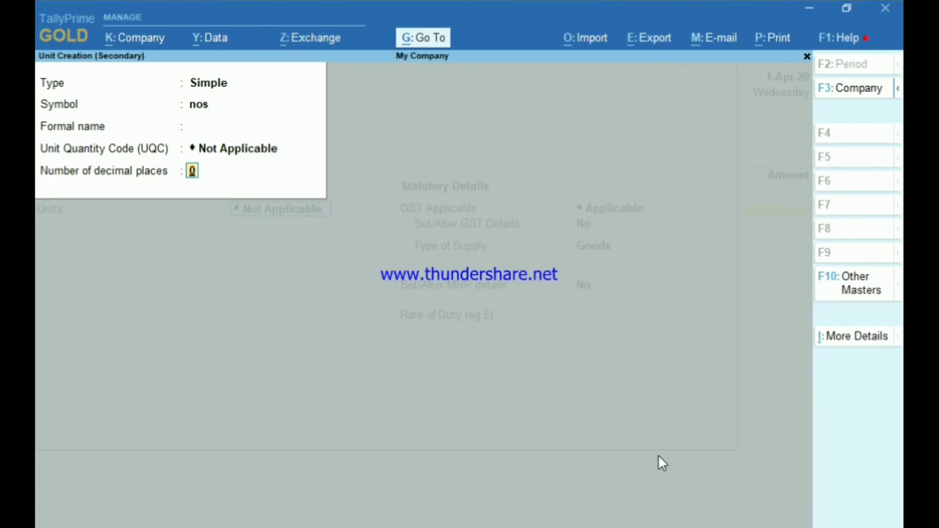
pyautogui.press('Return')
pyautogui.press('Return')
pyautogui.press('Return')
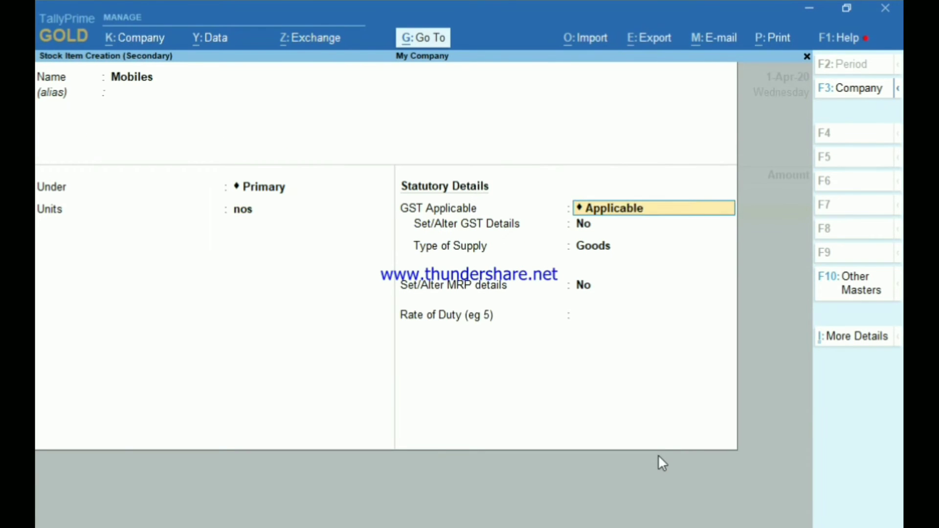
pyautogui.press('Return')
pyautogui.press('Return')
pyautogui.press('Return')
pyautogui.press('Return')
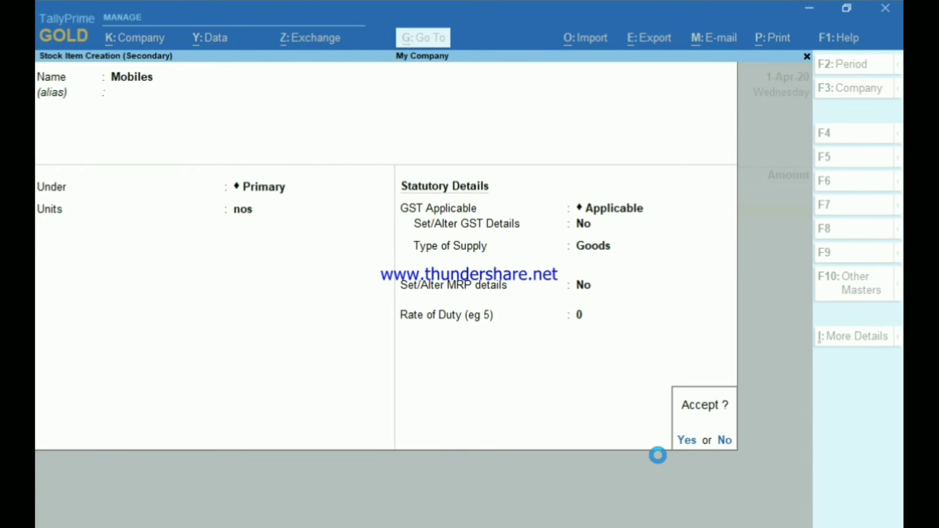
pyautogui.press('Return')
# Step: Enter 100 nos of Mobiles at 8,000 and accept the 8,00,000 purchase voucher
pyautogui.press('Return')
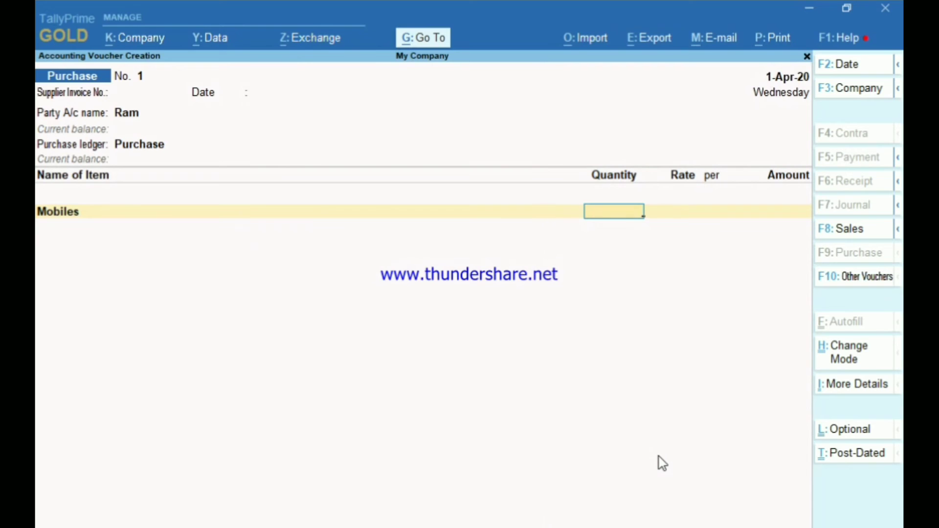
pyautogui.write('100')
pyautogui.press('Return')
pyautogui.write('8')
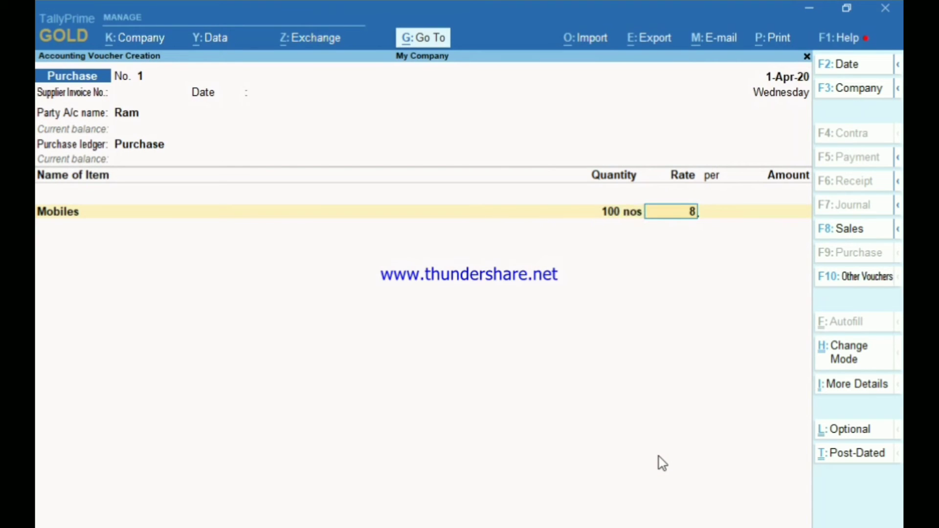
pyautogui.write(',000')
pyautogui.press('Return')
pyautogui.press('Return')
pyautogui.press('Return')
pyautogui.press('Return')
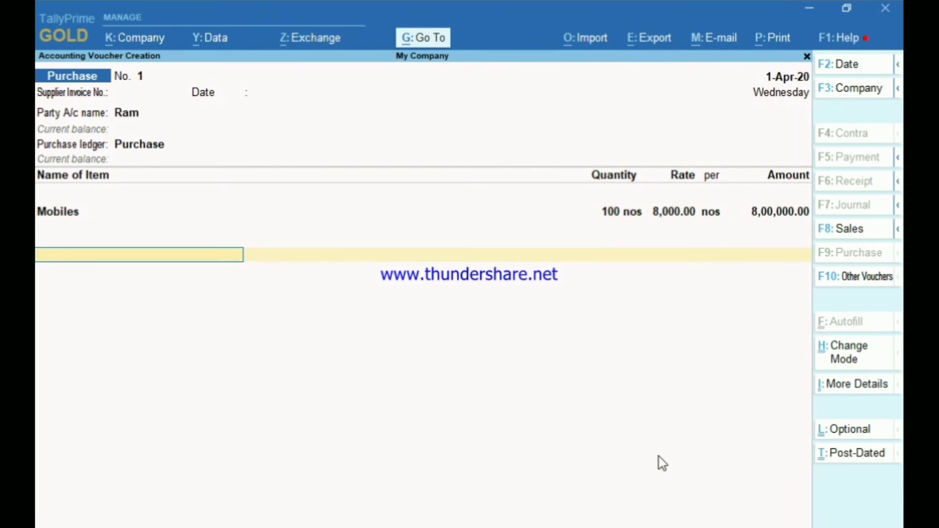
pyautogui.press('Return')
pyautogui.hotkey('ctrl', 'a')
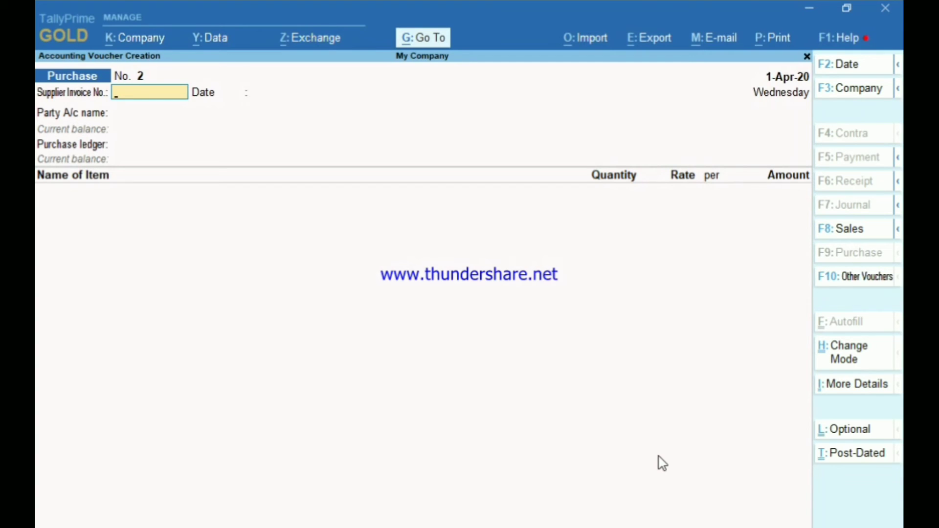
# Step: Exit voucher entry to the Gateway of Tally and open Display More Reports
pyautogui.press('Escape')
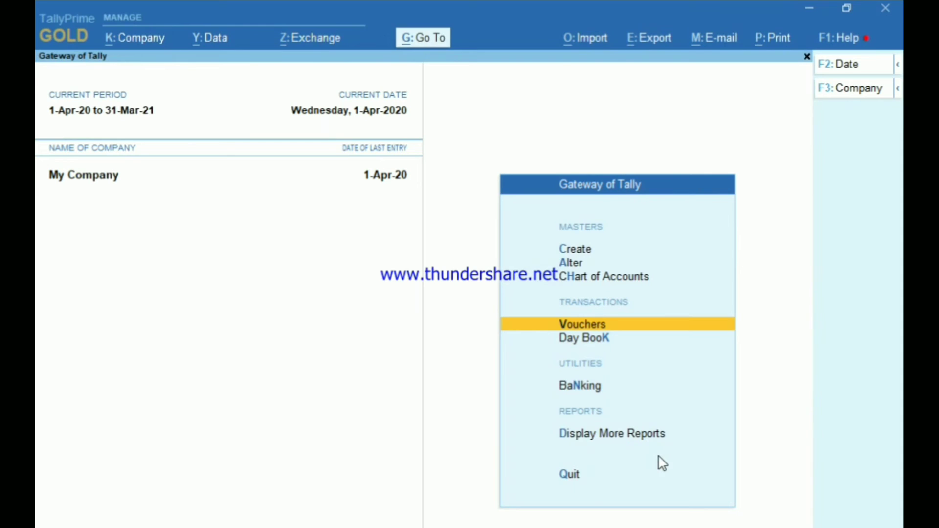
pyautogui.press('Down')
pyautogui.press('Down')
pyautogui.press('Down')
pyautogui.press('Up')
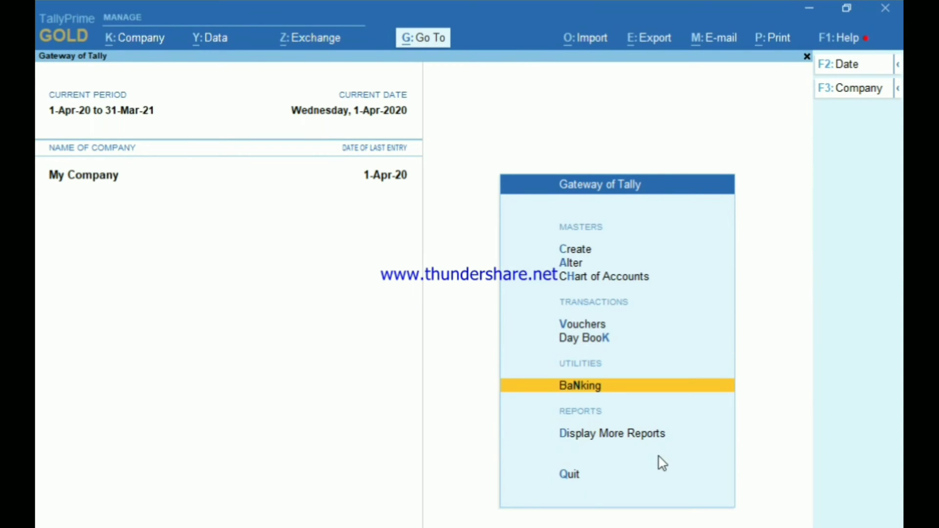
pyautogui.press('Down')
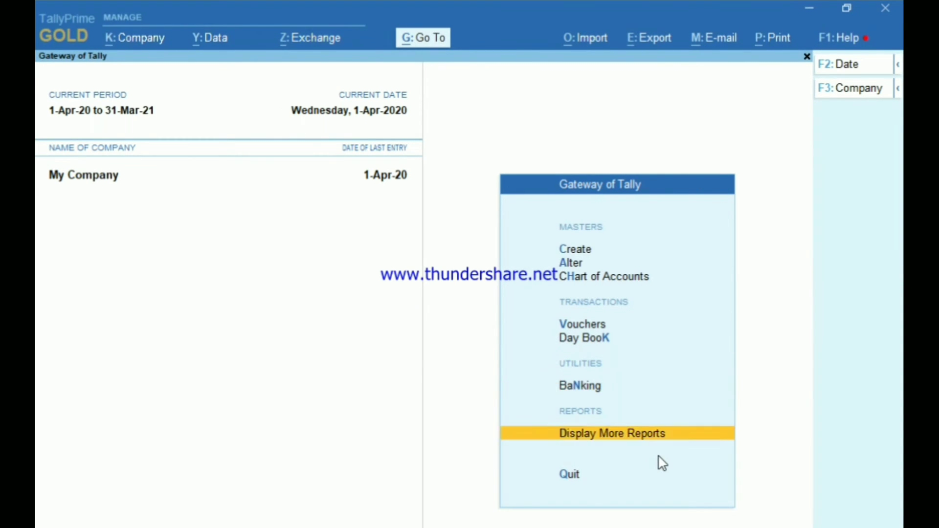
pyautogui.press('Down')
pyautogui.press('Up')
pyautogui.press('Return')
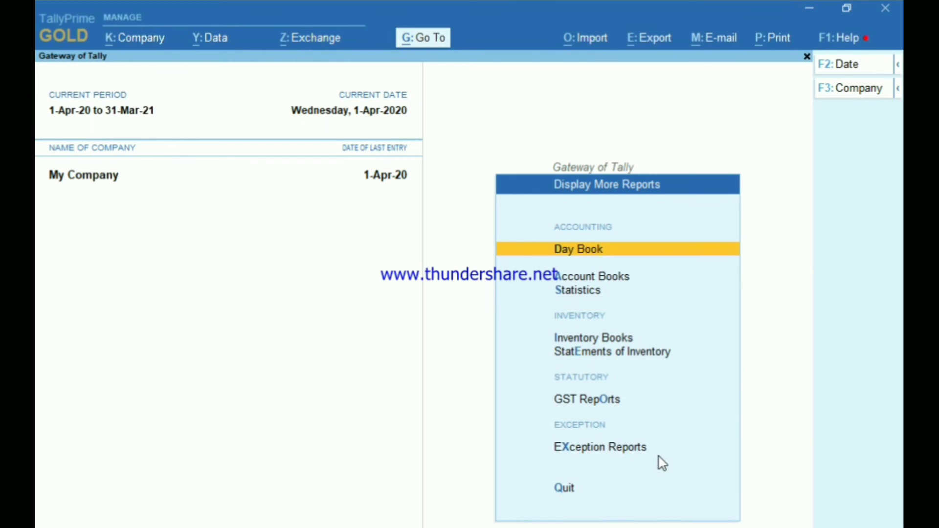
pyautogui.press('Down')
pyautogui.press('Down')
pyautogui.press('Down')
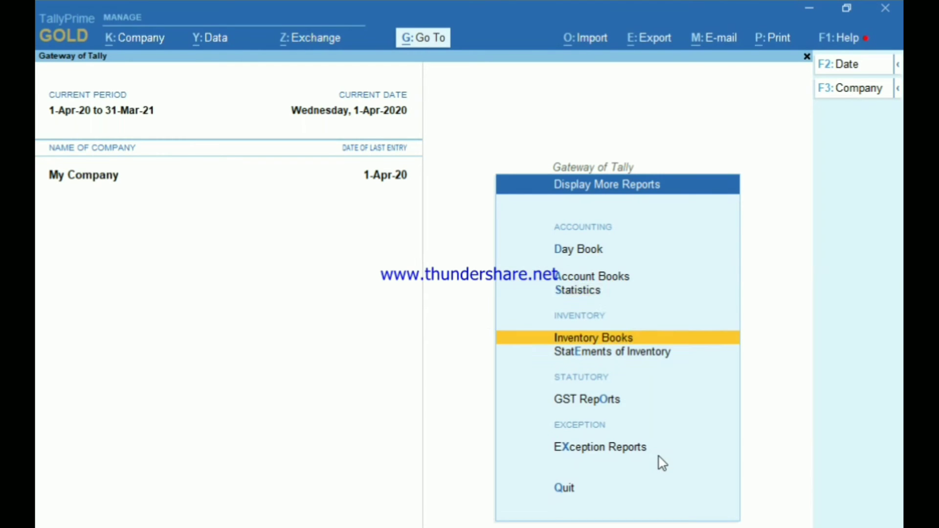
pyautogui.press('Down')
pyautogui.press('Down')
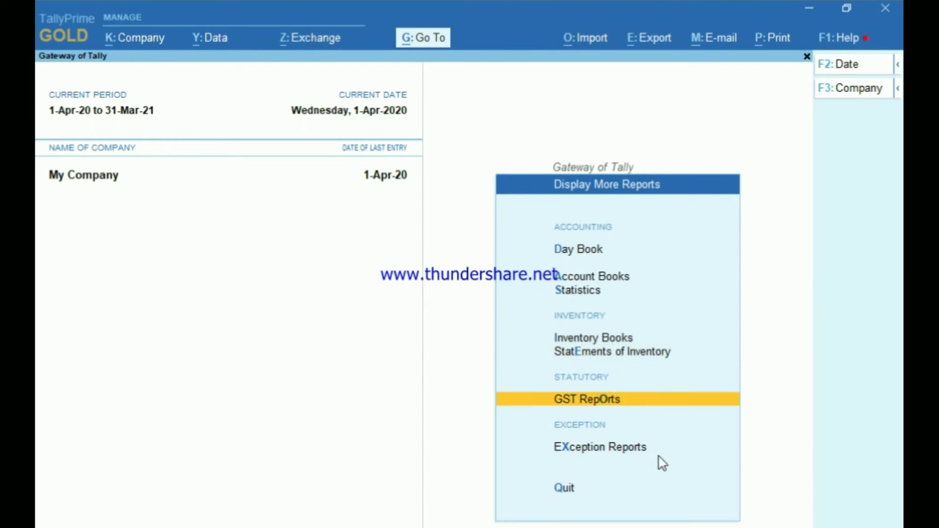
pyautogui.press('Up')
pyautogui.press('Up')
pyautogui.press('Up')
pyautogui.press('Up')
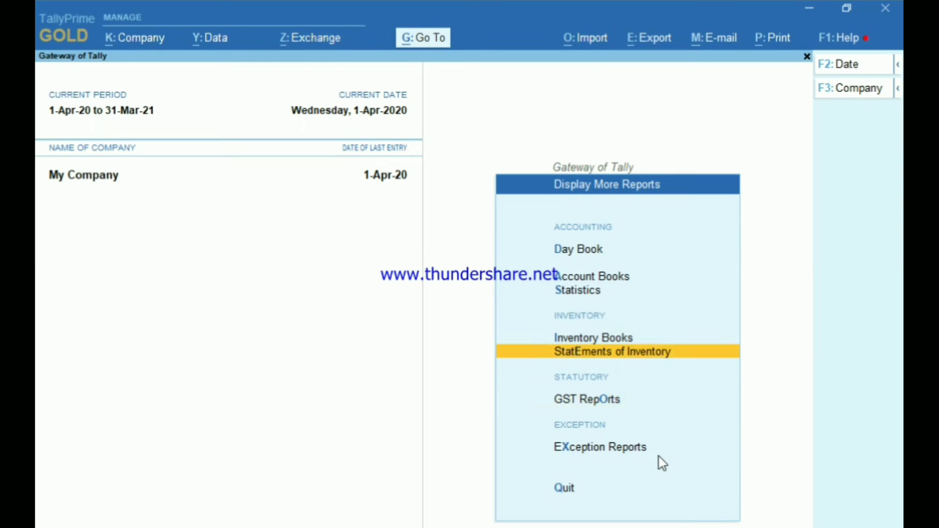
# Step: Open Ram's purchase voucher from the Day Book, close it unchanged, then open company options
pyautogui.press('Up')
pyautogui.press('Return')
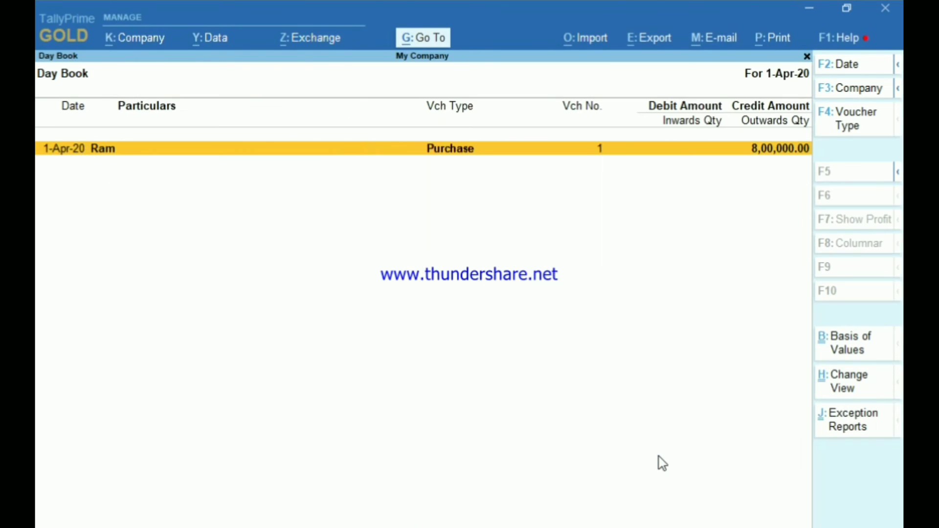
pyautogui.press('Return')
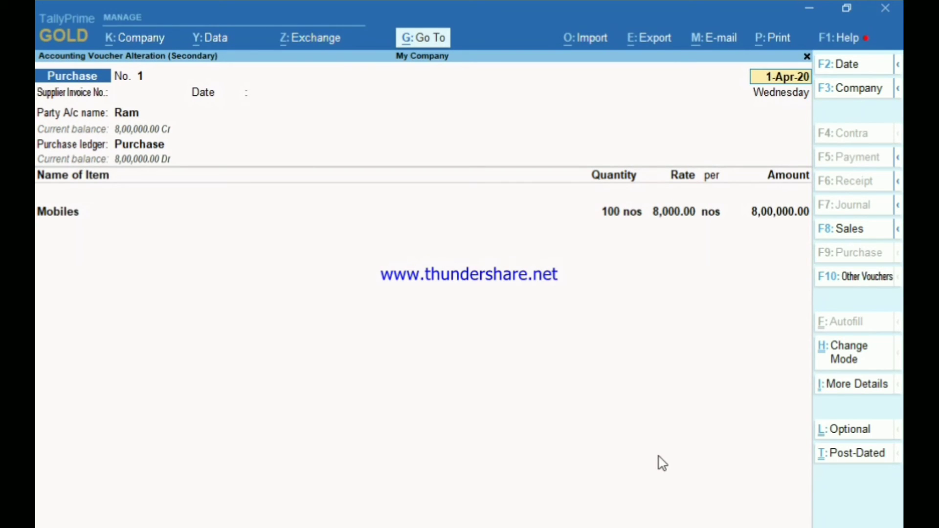
pyautogui.press('BackSpace')
pyautogui.press('Escape')
pyautogui.press('Escape')
pyautogui.press('Escape')
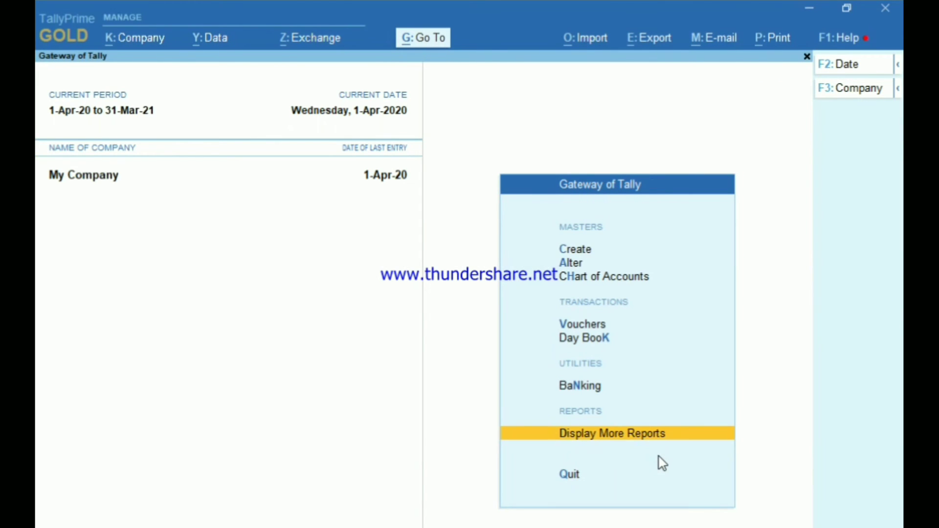
pyautogui.hotkey('alt', 'k')
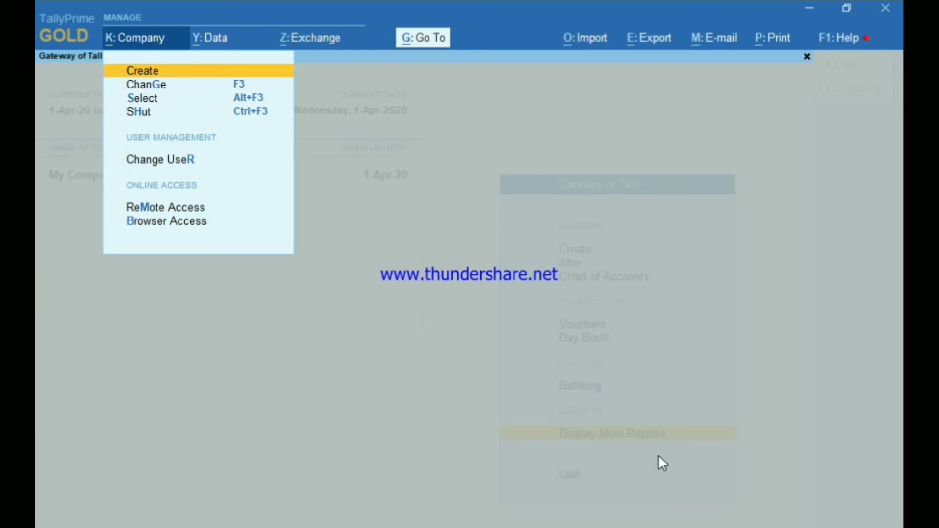
# Step: Use Change User to log in with the other user's e-mail username and password
pyautogui.press('Down')
pyautogui.press('Down')
pyautogui.press('Down')
pyautogui.press('Down')
pyautogui.press('Down')
pyautogui.press('Down')
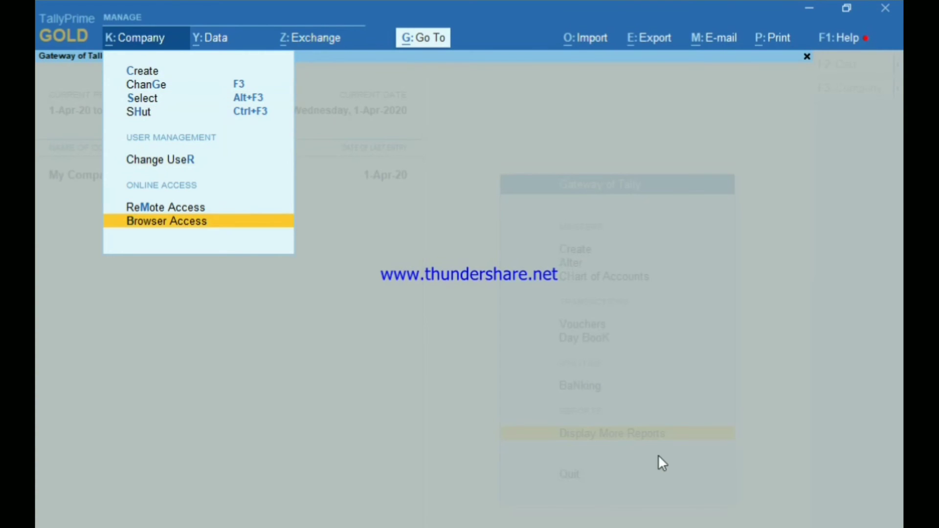
pyautogui.press('Up')
pyautogui.press('Up')
pyautogui.press('Up')
pyautogui.press('Down')
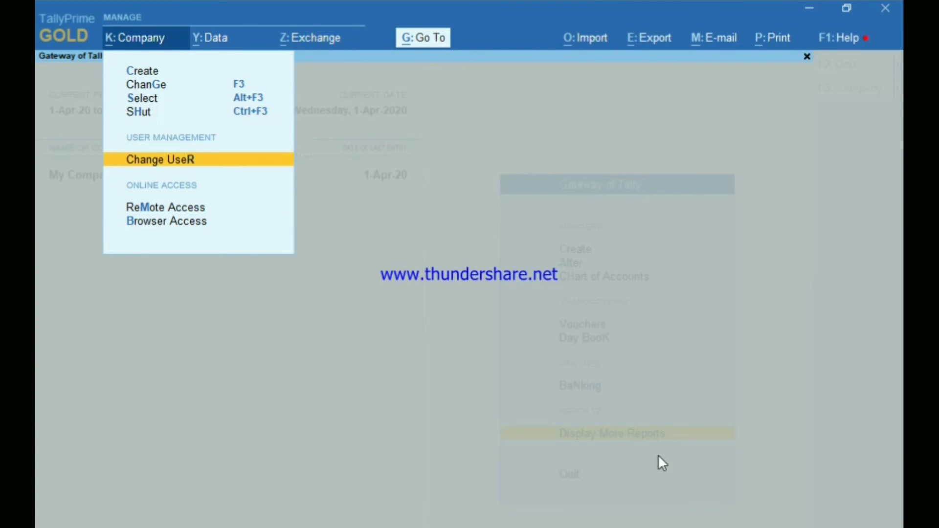
pyautogui.press('Return')
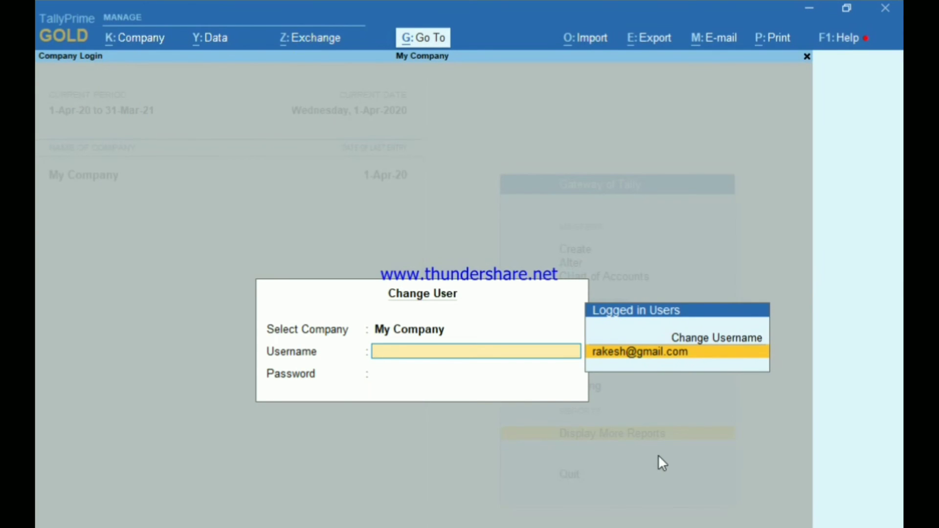
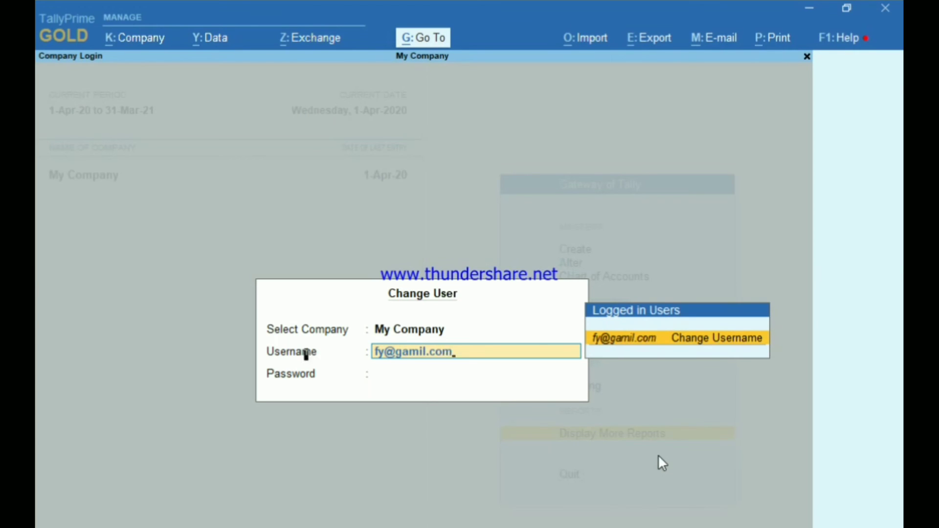
pyautogui.press('Return')
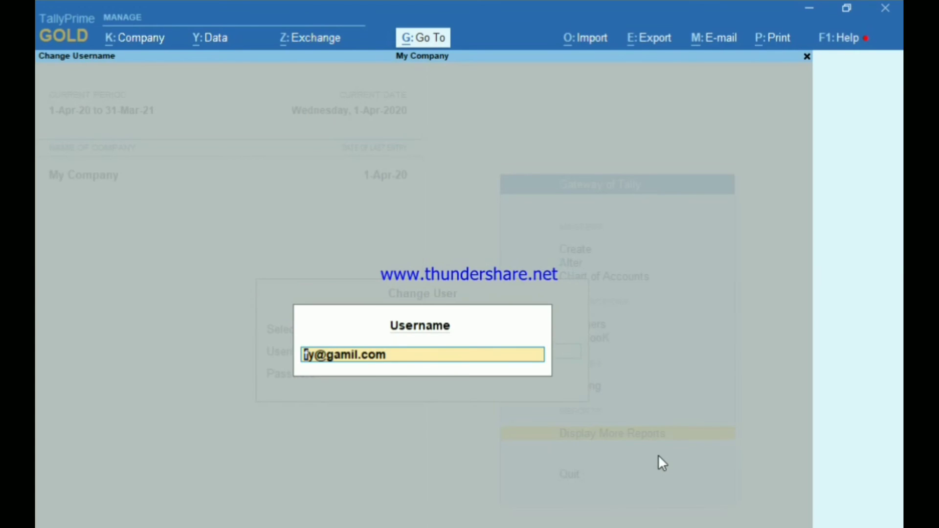
pyautogui.press('Return')
pyautogui.press('BackSpace')
pyautogui.press('Return')
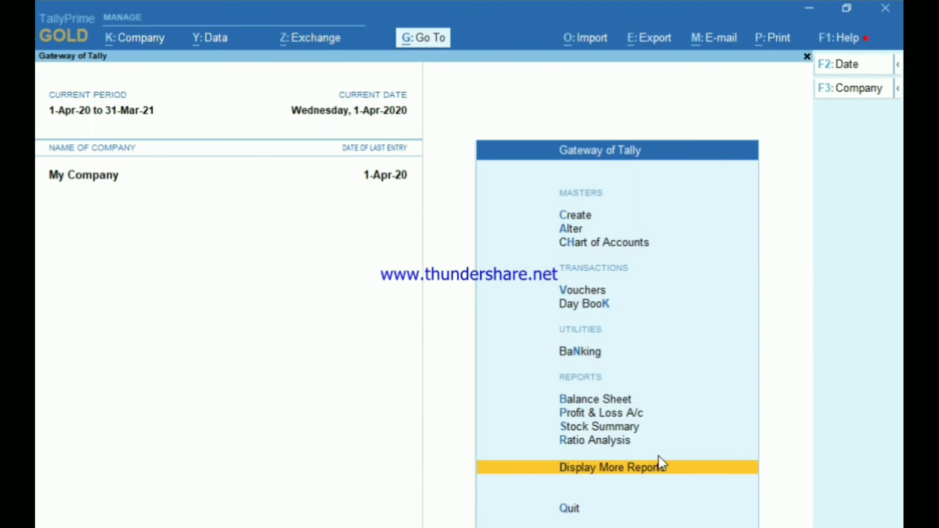
# Step: View the Balance Sheet and Profit & Loss A/c reports, then open the Company menu
pyautogui.press('Up')
pyautogui.press('Up')
pyautogui.press('Up')
pyautogui.press('Up')
pyautogui.press('Return')
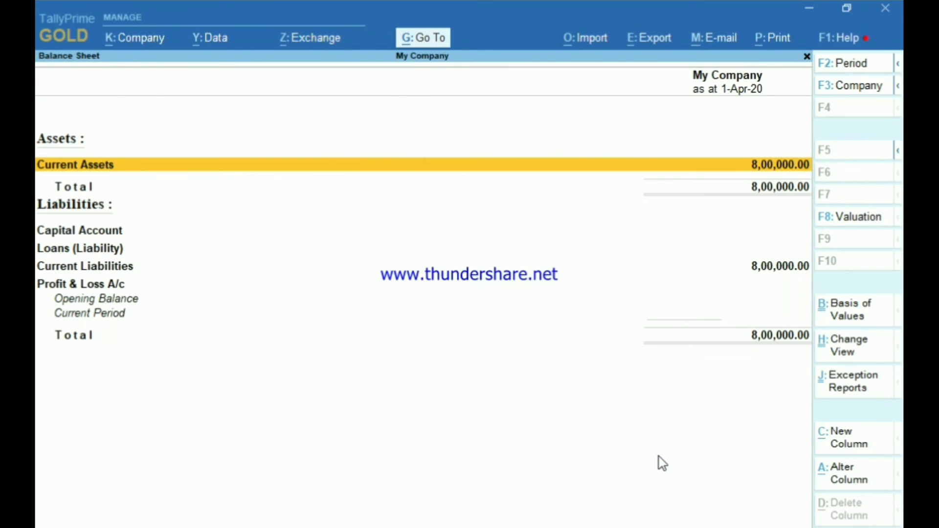
pyautogui.press('Escape')
pyautogui.press('Down')
pyautogui.press('Return')
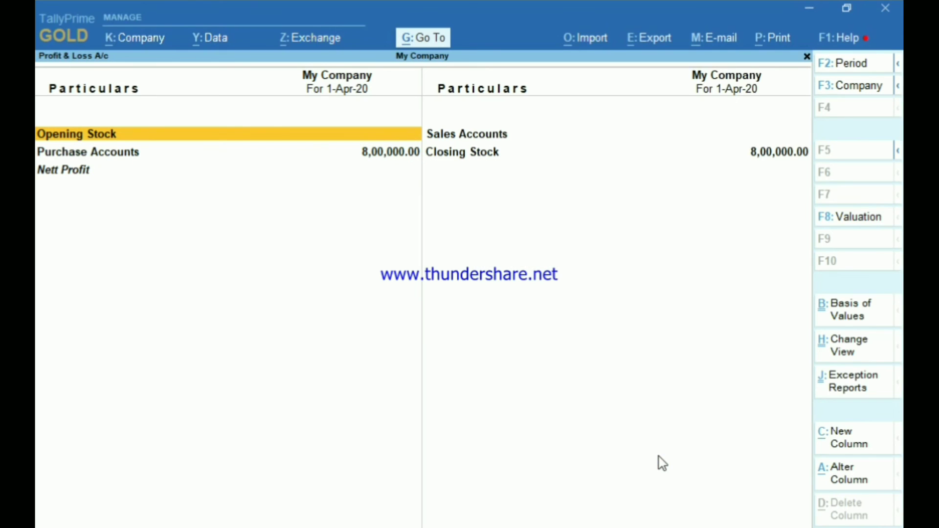
pyautogui.press('Escape')
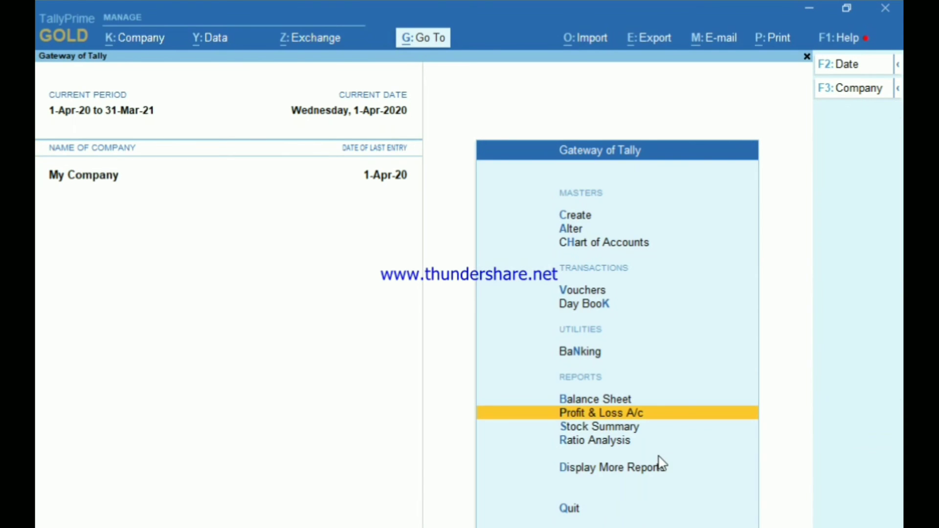
pyautogui.hotkey('alt', 'k')
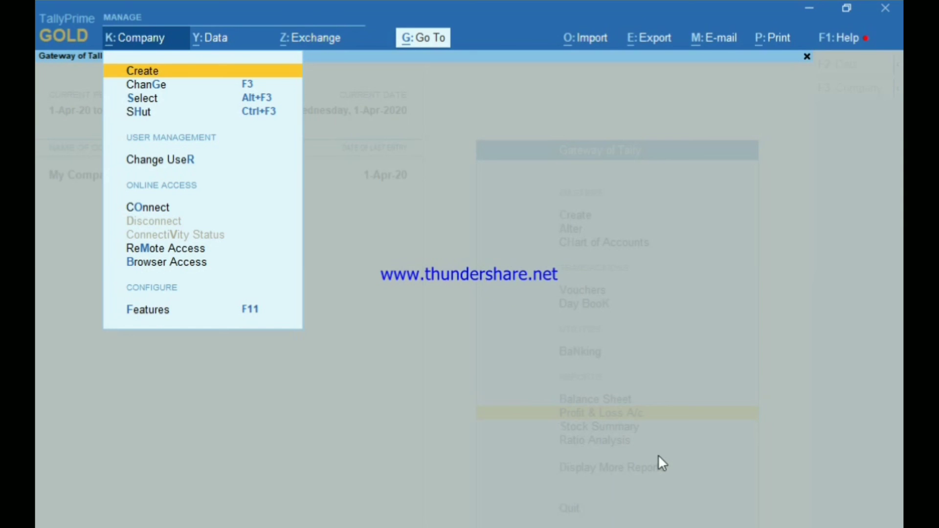
# Step: Start a Change User login with the admin username, abandon it, and reopen company options
pyautogui.press('Down')
pyautogui.press('Down')
pyautogui.press('Down')
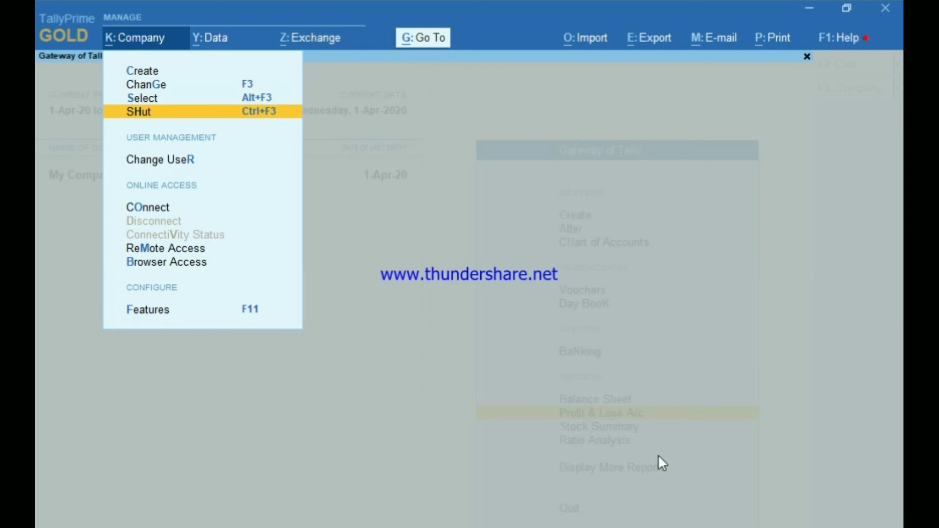
pyautogui.press('Down')
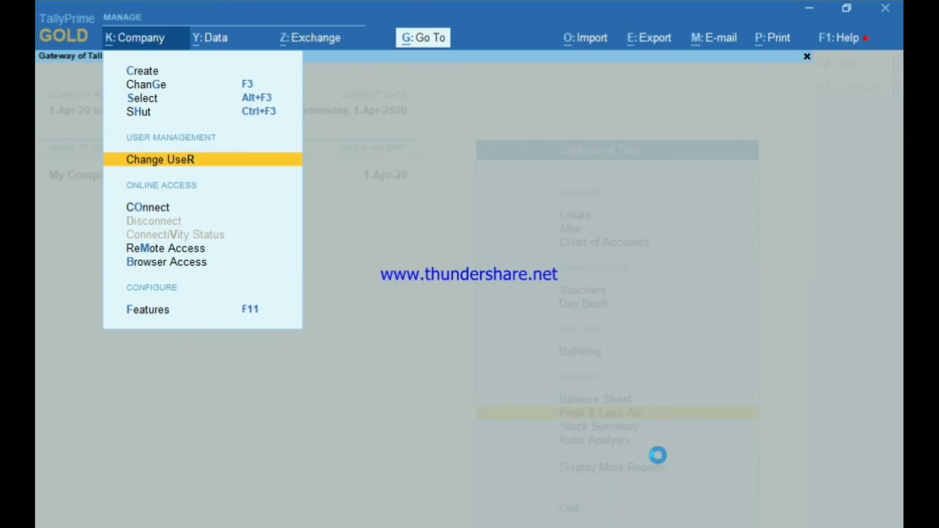
pyautogui.press('Return')
pyautogui.write('fy')
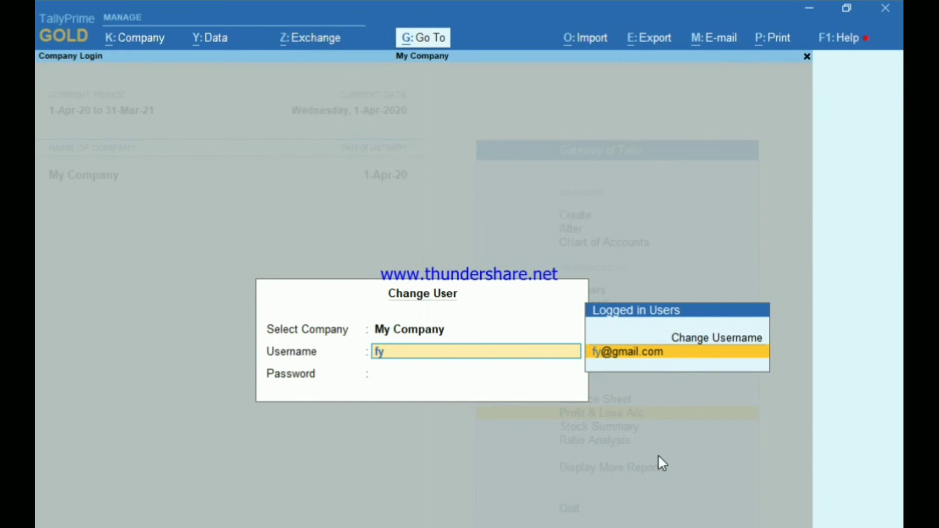
pyautogui.press('Return')
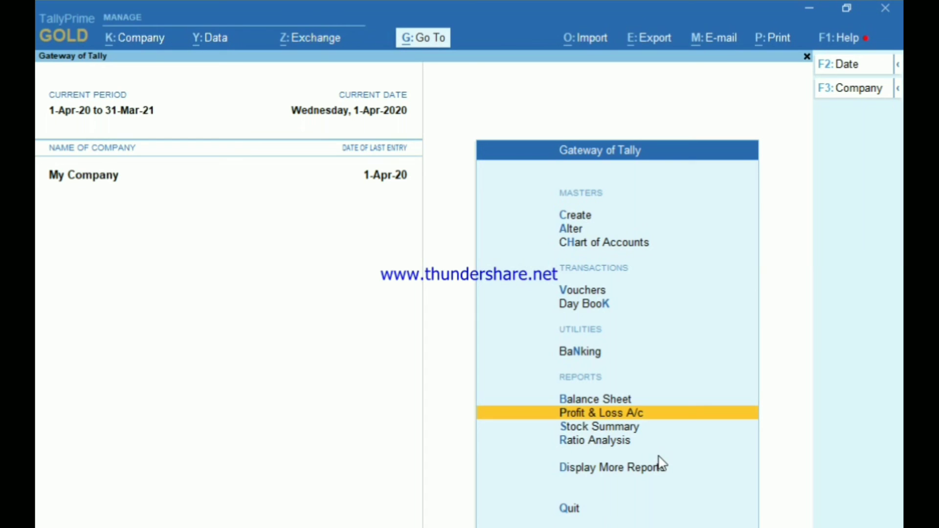
pyautogui.hotkey('alt', 'k')
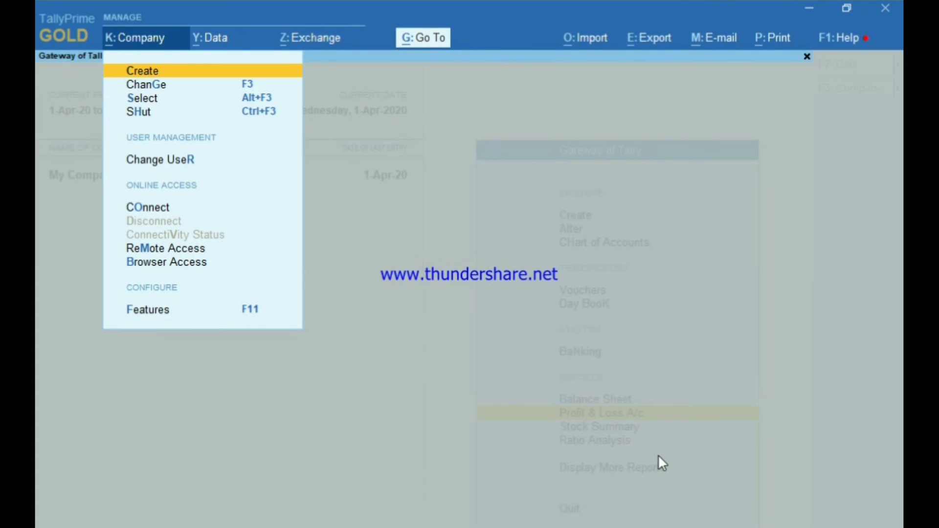
pyautogui.press('Escape')
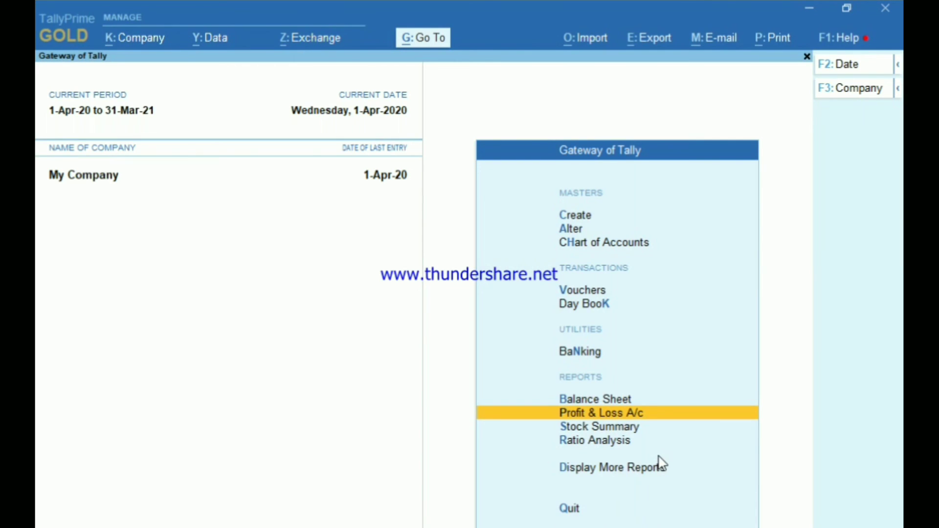
pyautogui.hotkey('alt', 'k')
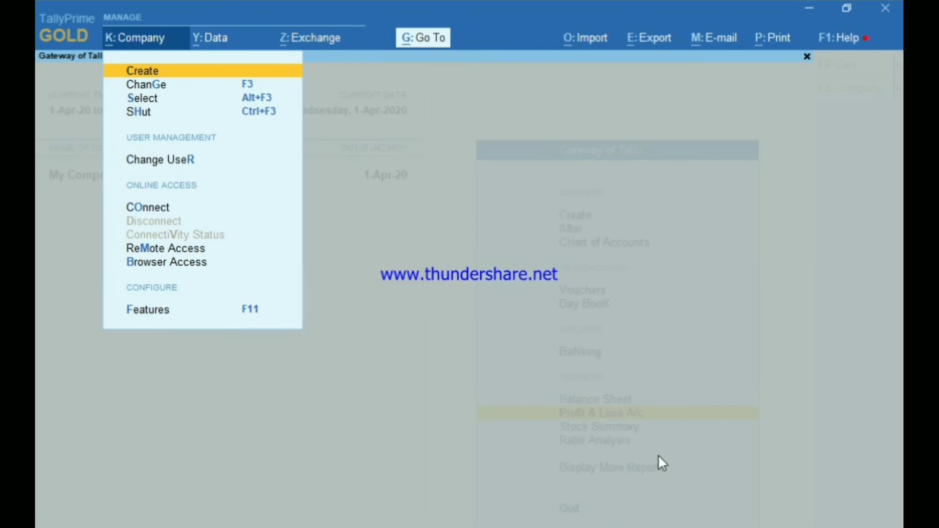
# Step: Log in through Change Username with the administrator username and its password
pyautogui.press('Down')
pyautogui.press('Down')
pyautogui.press('Down')
pyautogui.press('Down')
pyautogui.press('Return')
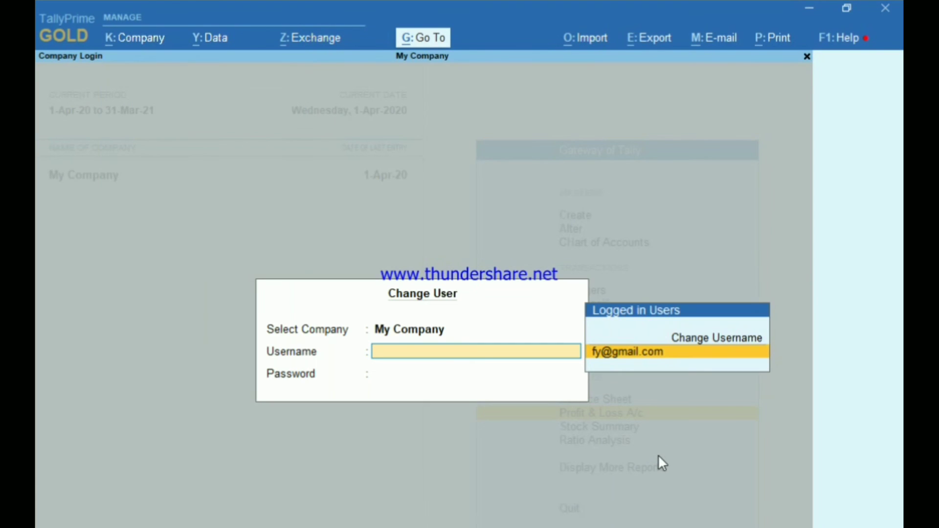
pyautogui.write('fy')
pyautogui.press('Up')
pyautogui.press('Return')
pyautogui.write('f')
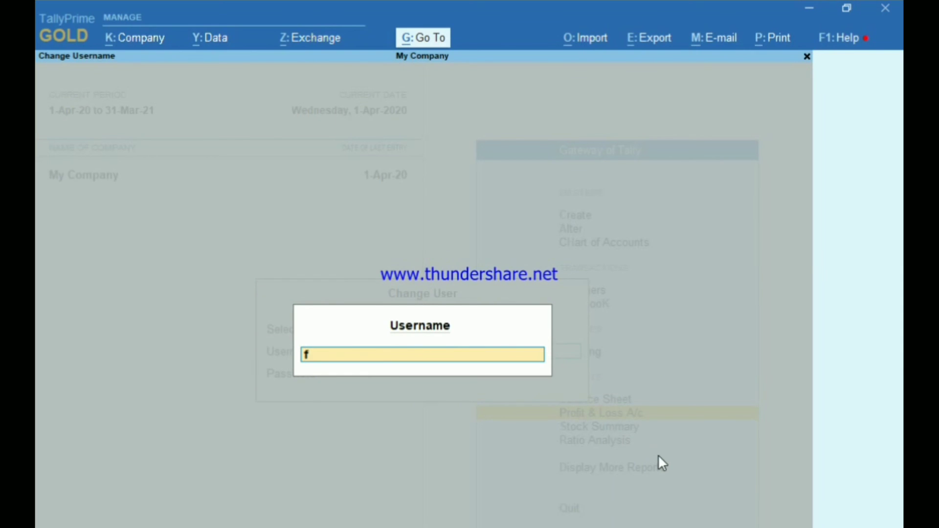
pyautogui.write('y')
pyautogui.press('Return')
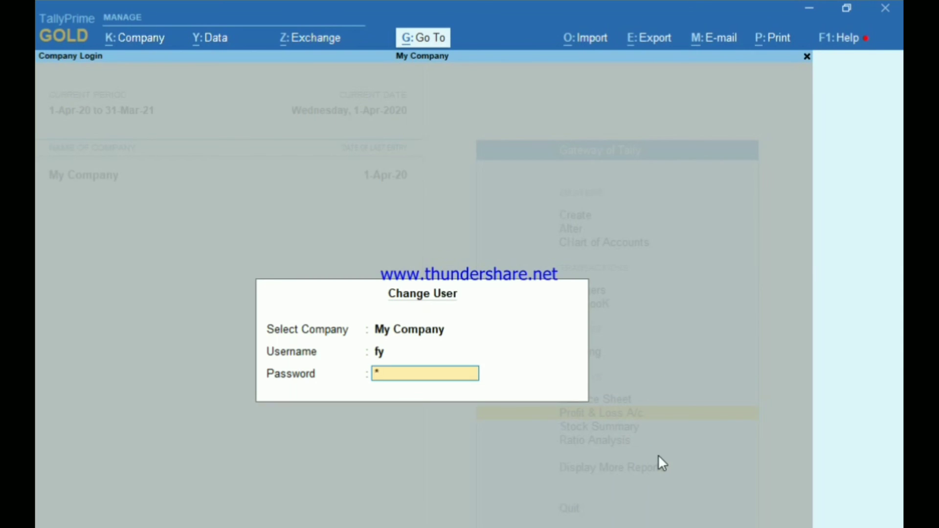
pyautogui.press('Return')
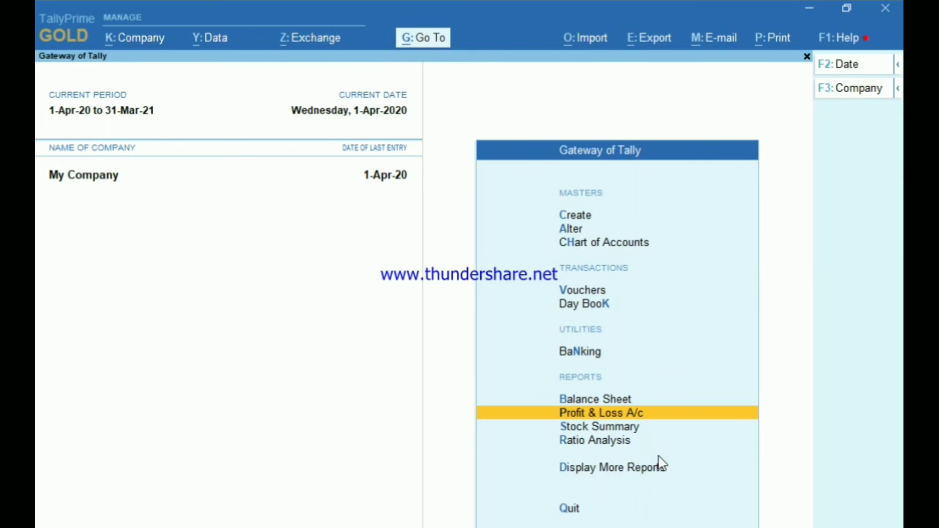
# Step: In Company > Security, set 'Add Users after saving Security settings' to Yes and accept
pyautogui.hotkey('alt', 'k')
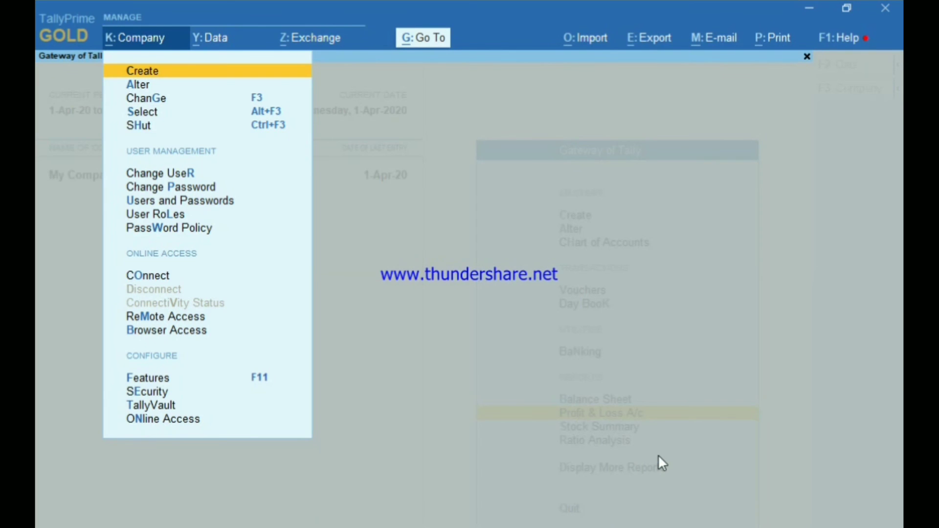
pyautogui.press('Down')
pyautogui.press('Down')
pyautogui.press('Down')
pyautogui.press('Down')
pyautogui.press('Down')
pyautogui.press('Down')
pyautogui.press('Down')
pyautogui.press('Down')
pyautogui.press('Down')
pyautogui.press('Down')
pyautogui.press('Up')
pyautogui.press('Up')
pyautogui.press('Up')
pyautogui.press('Up')
pyautogui.press('Up')
pyautogui.press('Up')
pyautogui.press('Down')
pyautogui.press('Down')
pyautogui.press('Down')
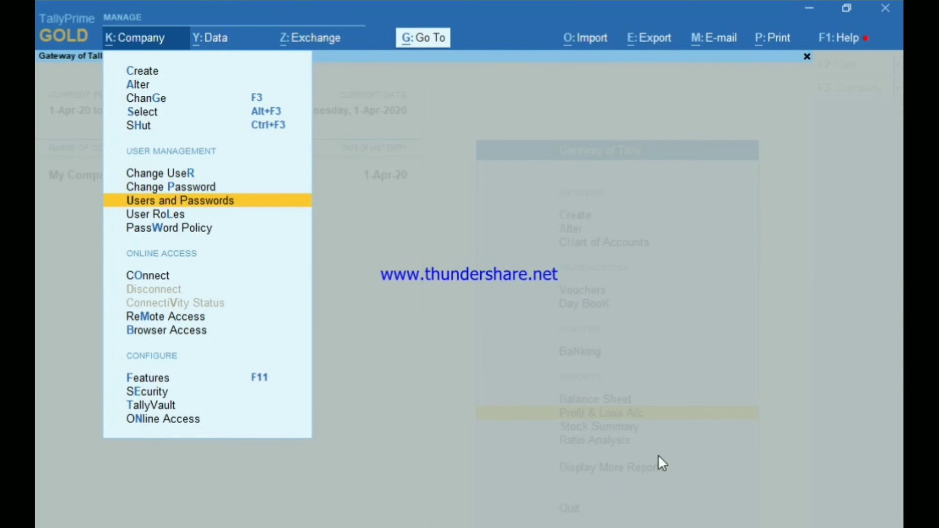
pyautogui.press('Down')
pyautogui.press('Down')
pyautogui.press('Down')
pyautogui.press('Down')
pyautogui.press('Down')
pyautogui.press('Down')
pyautogui.press('Down')
pyautogui.press('Down')
pyautogui.press('Down')
pyautogui.press('Down')
pyautogui.press('Down')
pyautogui.press('Down')
pyautogui.press('Up')
pyautogui.press('Up')
pyautogui.press('Up')
pyautogui.press('Up')
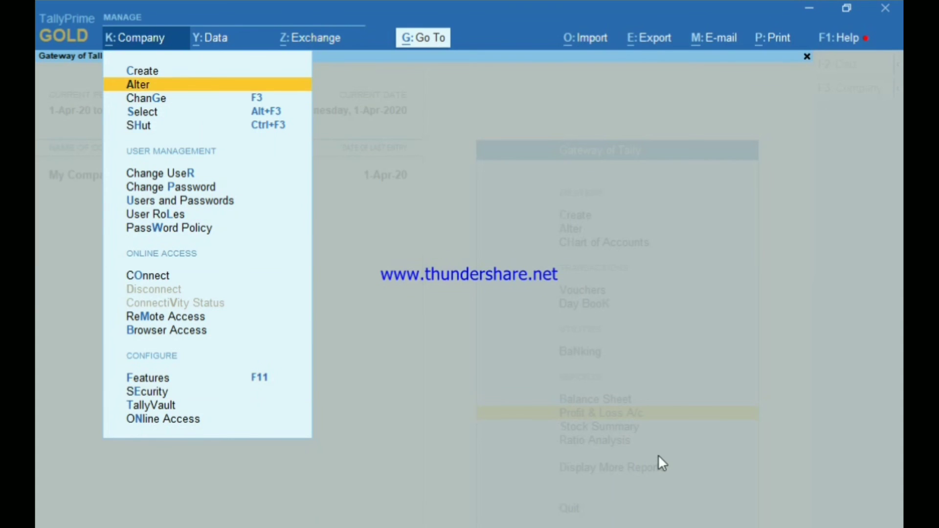
pyautogui.press('Up')
pyautogui.press('Return')
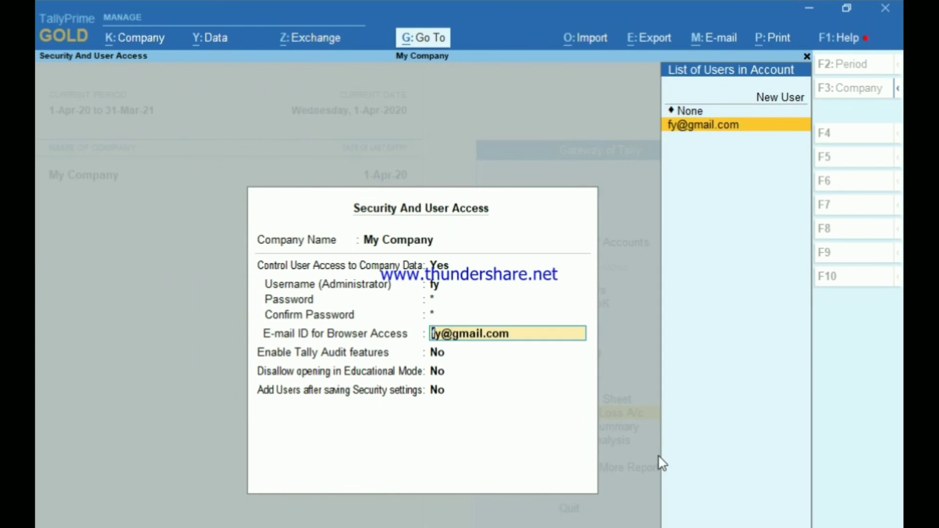
pyautogui.press('Return')
pyautogui.press('Return')
pyautogui.press('Return')
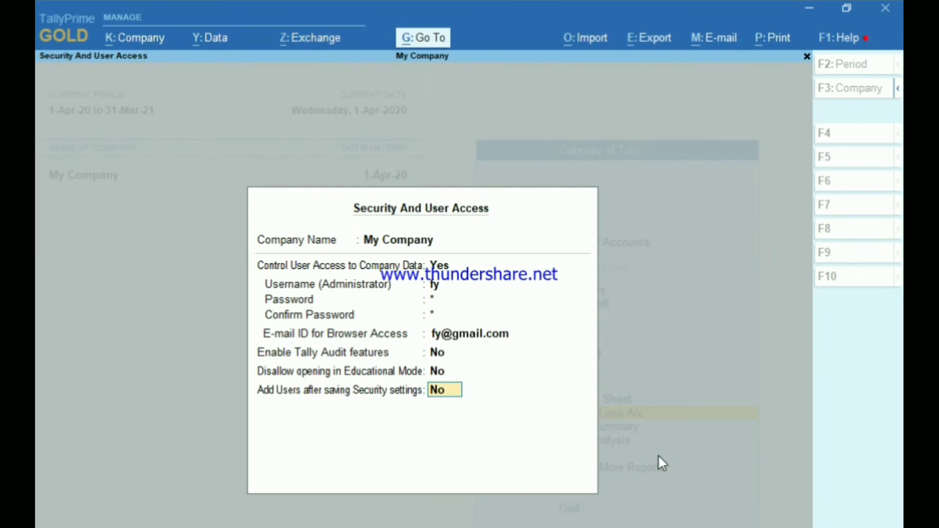
pyautogui.write('y')
pyautogui.press('Return')
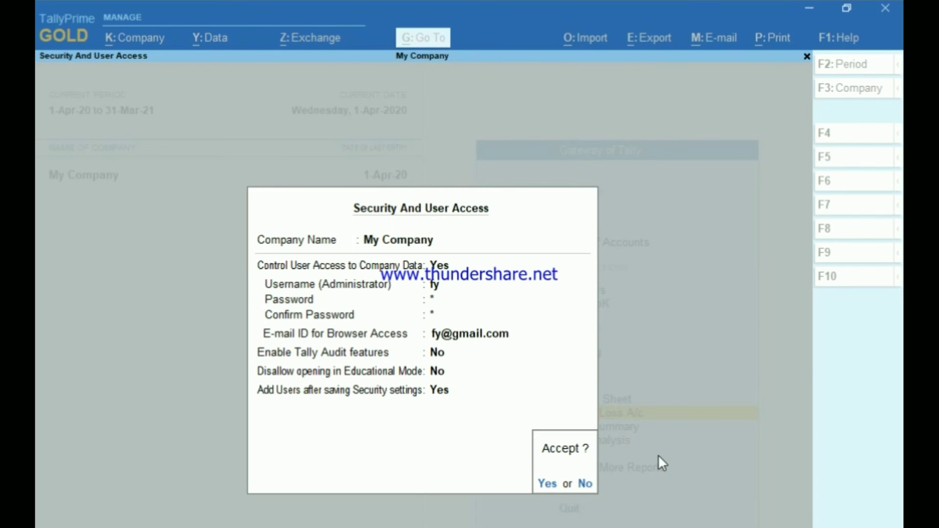
pyautogui.press('Return')
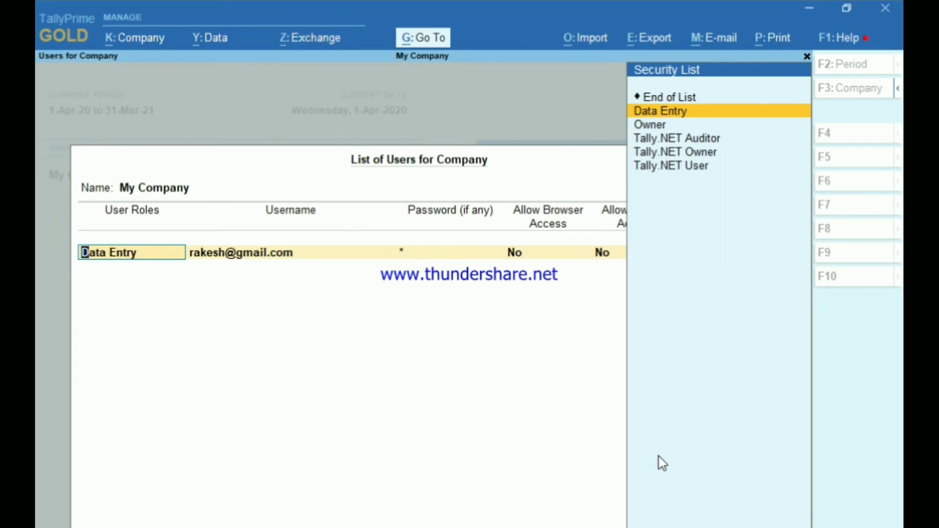
pyautogui.press('BackSpace')
pyautogui.press('Escape')
pyautogui.press('Escape')
pyautogui.press('Escape')
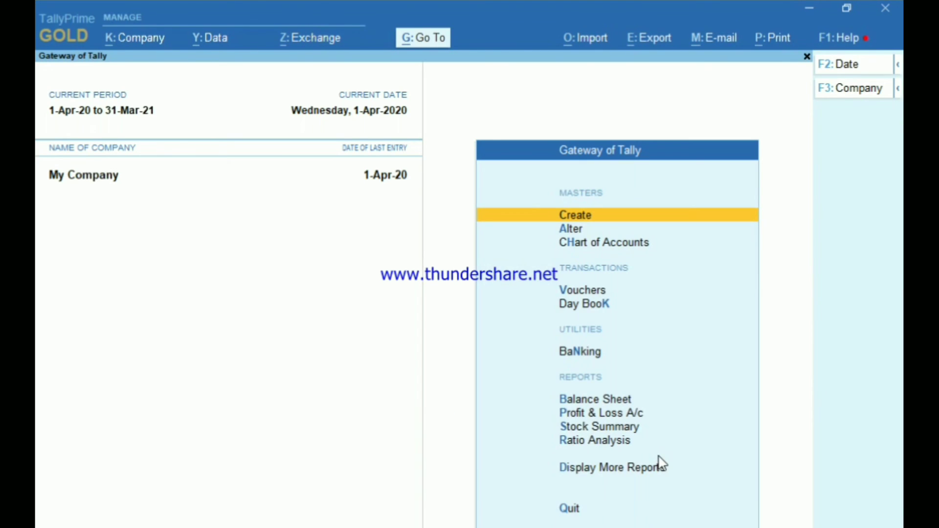
# Step: Review the Data Entry user in Users and Passwords, then back out to the Quit prompt
pyautogui.hotkey('alt', 'k')
pyautogui.press('Down')
pyautogui.press('Down')
pyautogui.press('Down')
pyautogui.press('Down')
pyautogui.press('Down')
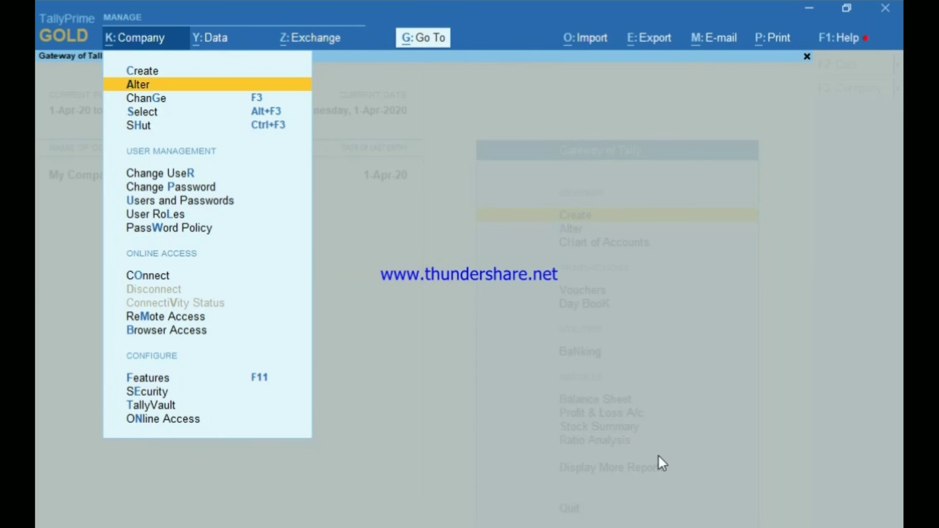
pyautogui.press('Down')
pyautogui.press('Down')
pyautogui.press('Return')
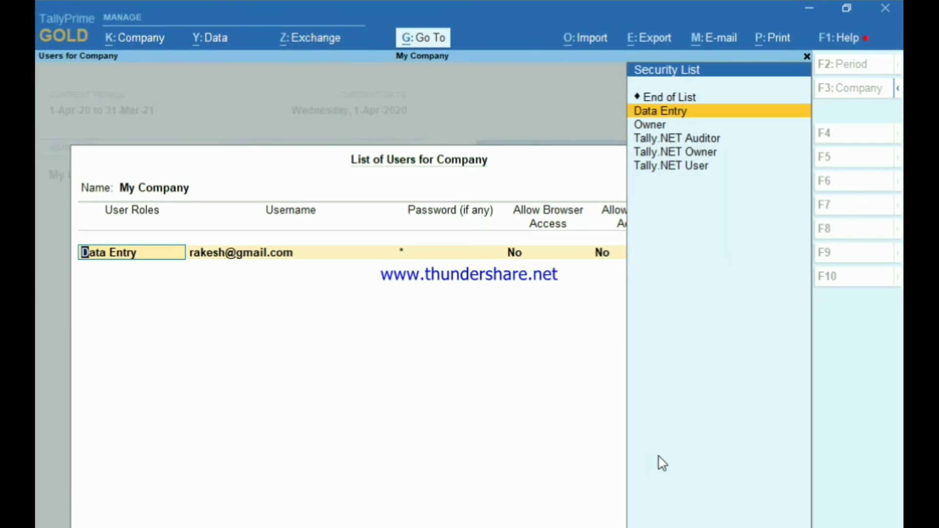
pyautogui.press('BackSpace')
pyautogui.press('Escape')
pyautogui.press('Escape')
pyautogui.press('Return')
pyautogui.press('Escape')
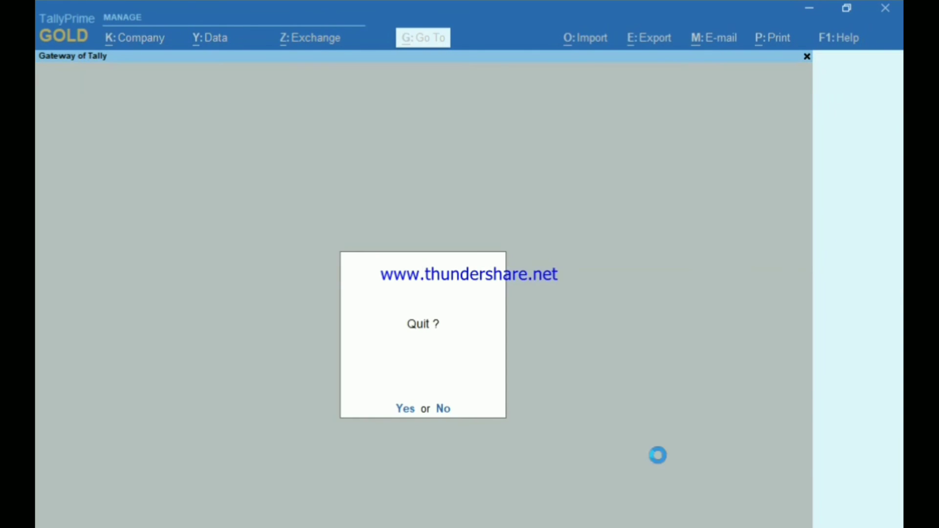
pyautogui.press('Escape')
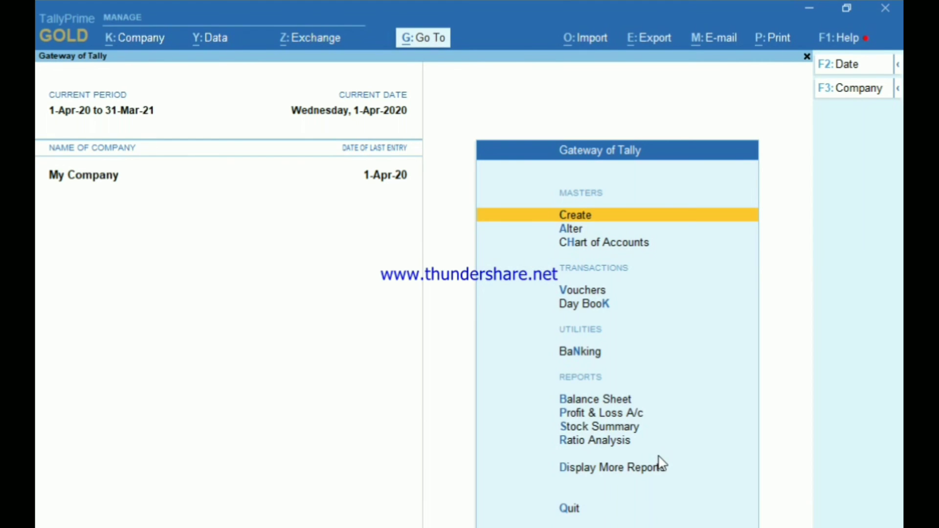